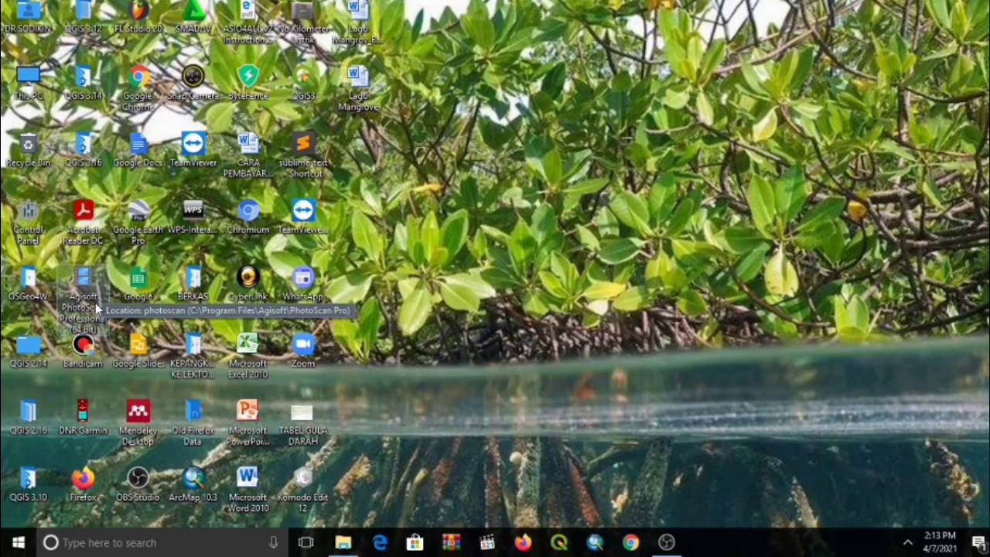
Launch Agisoft PhotoScan Professional from the desktop
{"action": "double_click", "coordinate": [97, 308]}
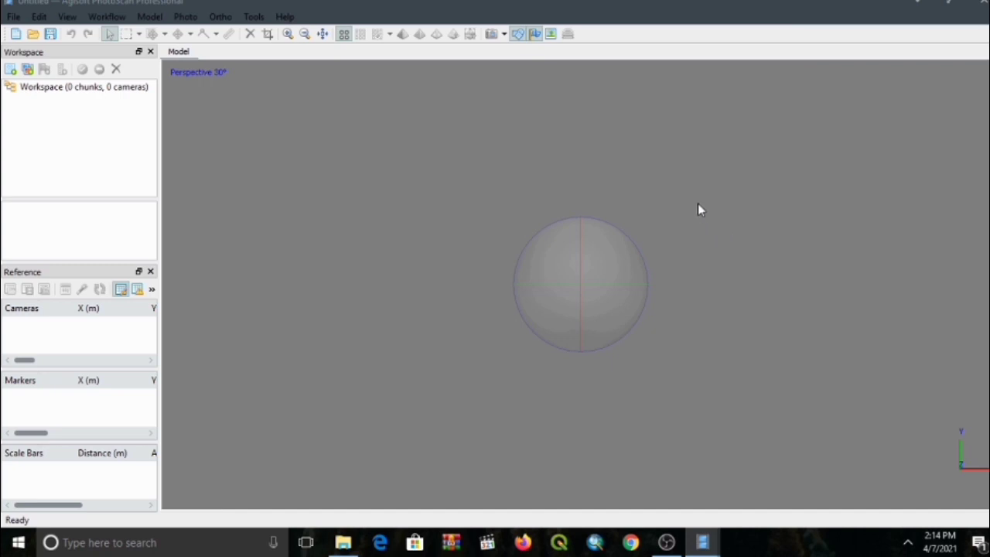
{"action": "left_click_drag", "start_coordinate": [638, 225], "coordinate": [575, 302]}
Add all the DJI photos from the Bahan Latihan Drone folder in PELATIHAN DRONE FOR MAPPING GURU 2021
{"action": "left_click", "coordinate": [104, 18]}
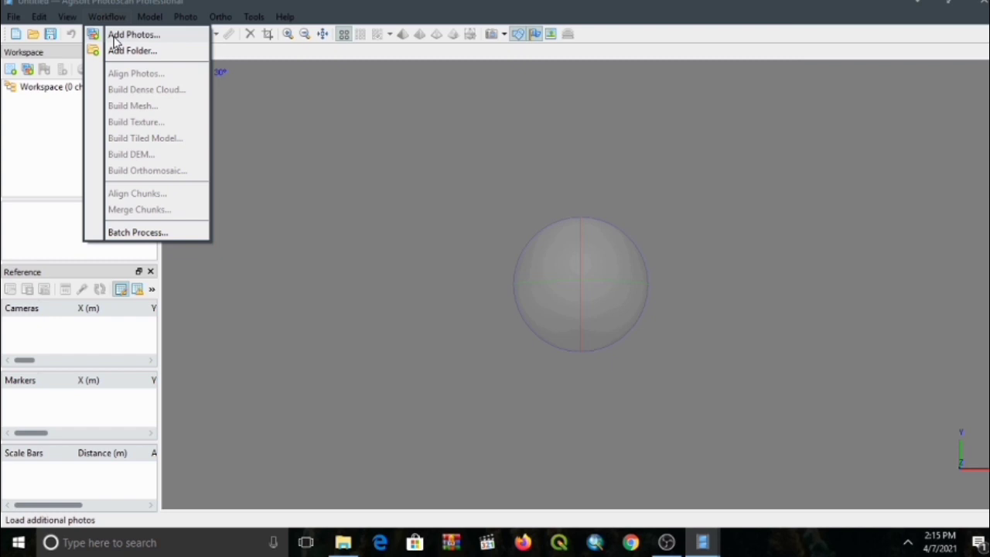
{"action": "left_click", "coordinate": [162, 48]}
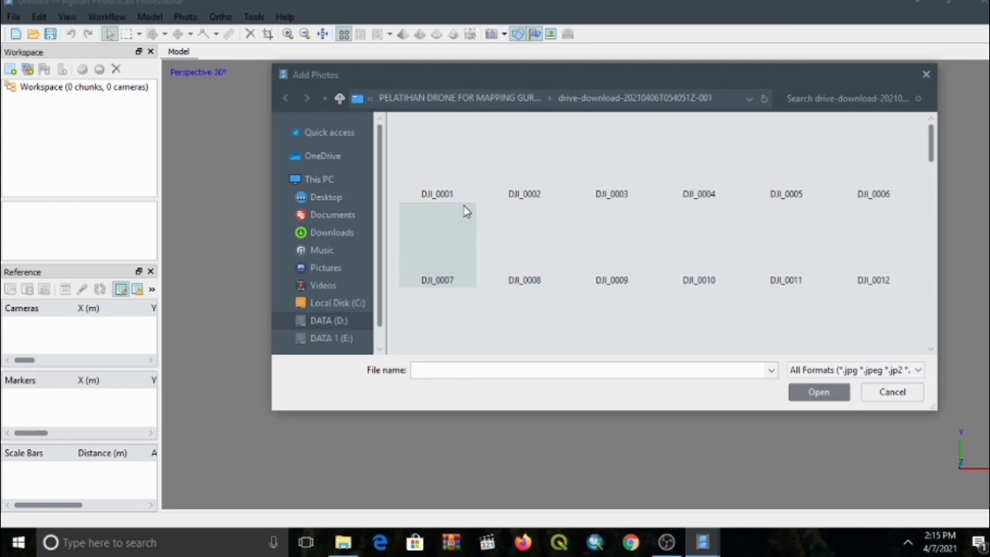
{"action": "left_click", "coordinate": [499, 104]}
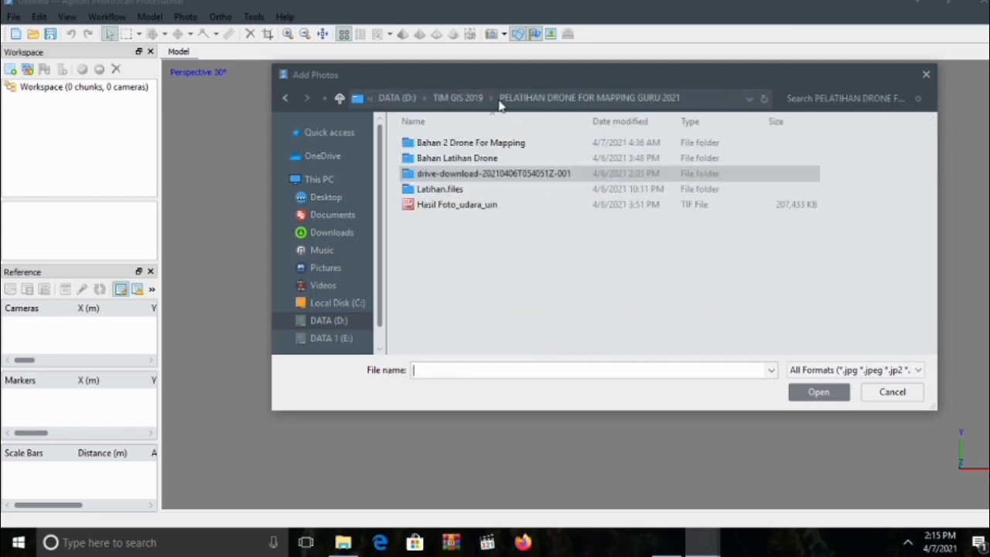
{"action": "left_click", "coordinate": [499, 157]}
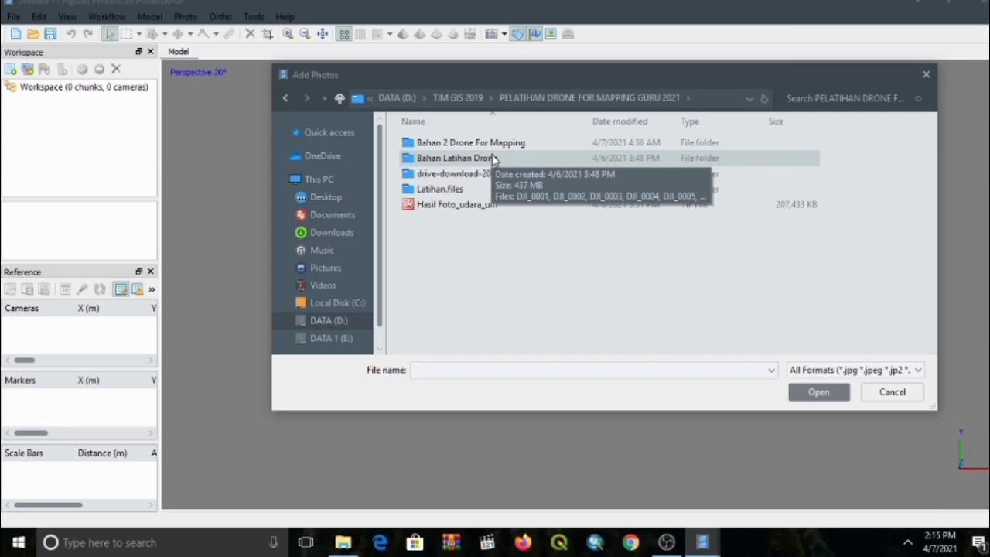
{"action": "double_click", "coordinate": [493, 157]}
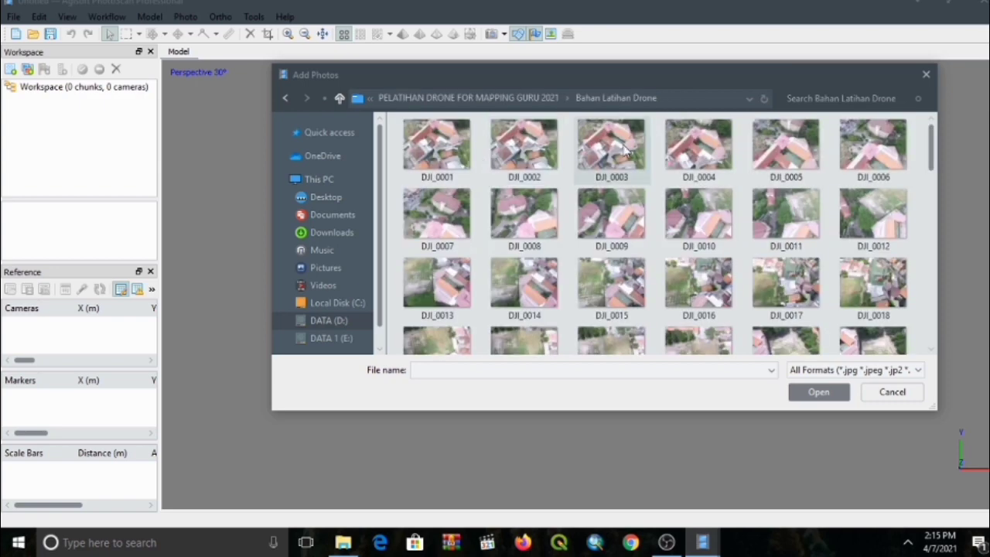
{"action": "left_click_drag", "start_coordinate": [932, 151], "coordinate": [930, 120]}
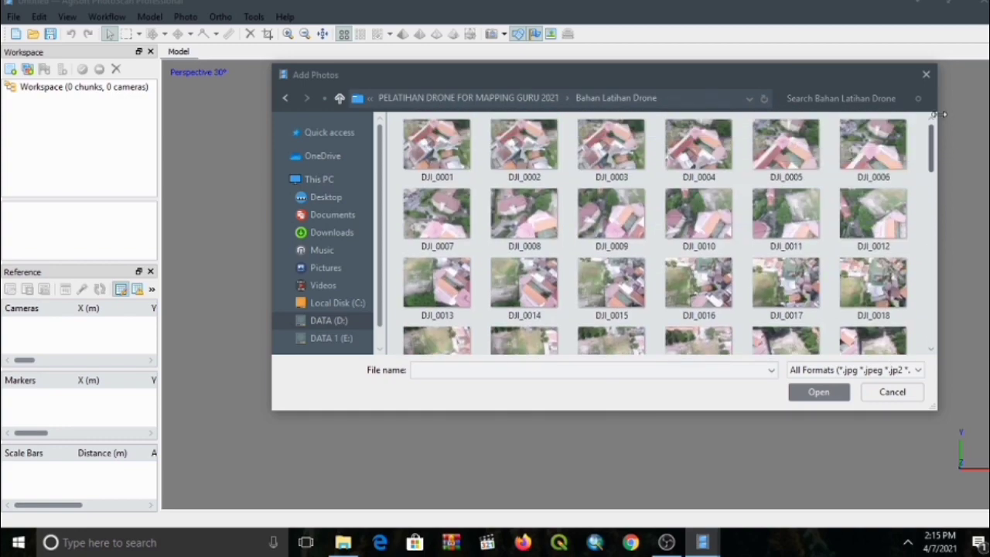
{"action": "left_click", "coordinate": [445, 157]}
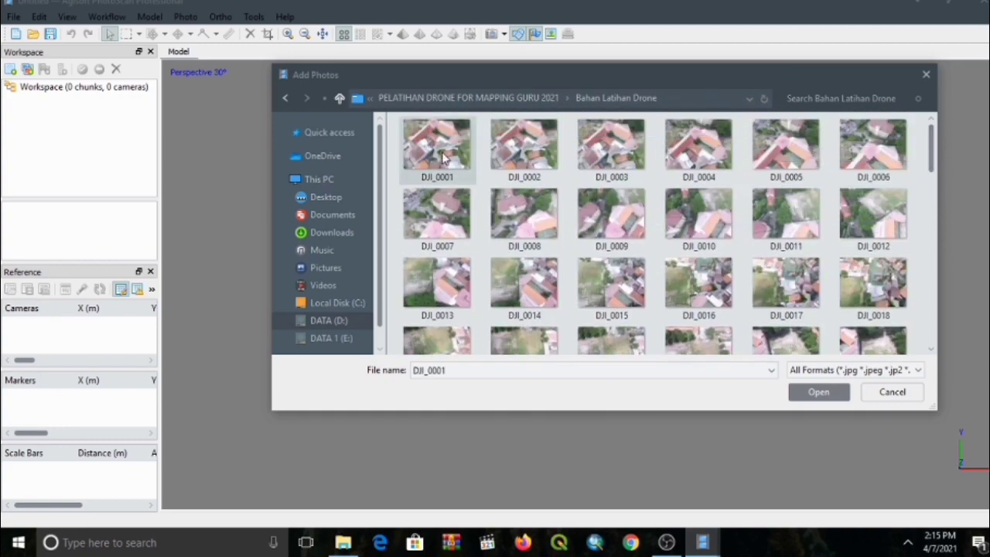
{"action": "key", "text": "ctrl+a"}
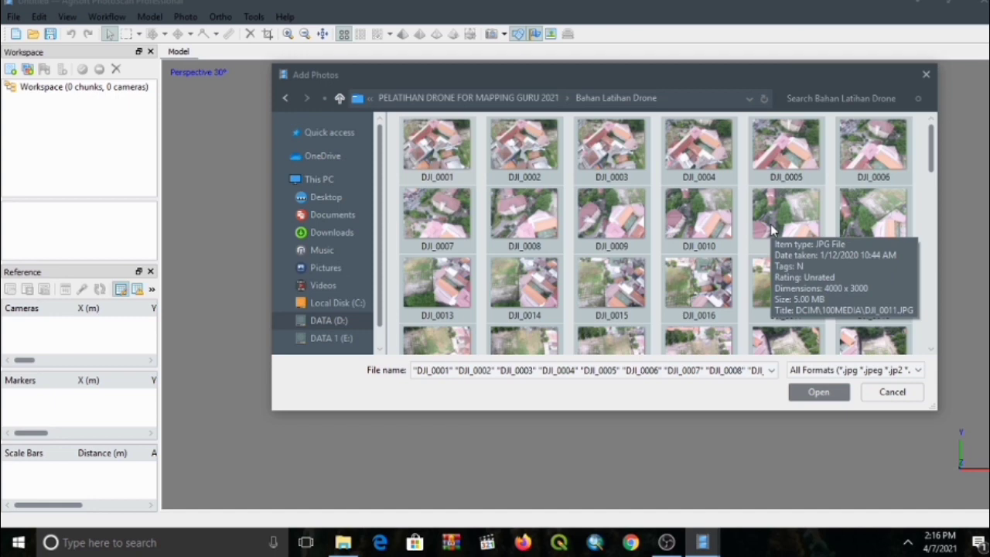
{"action": "left_click", "coordinate": [819, 393]}
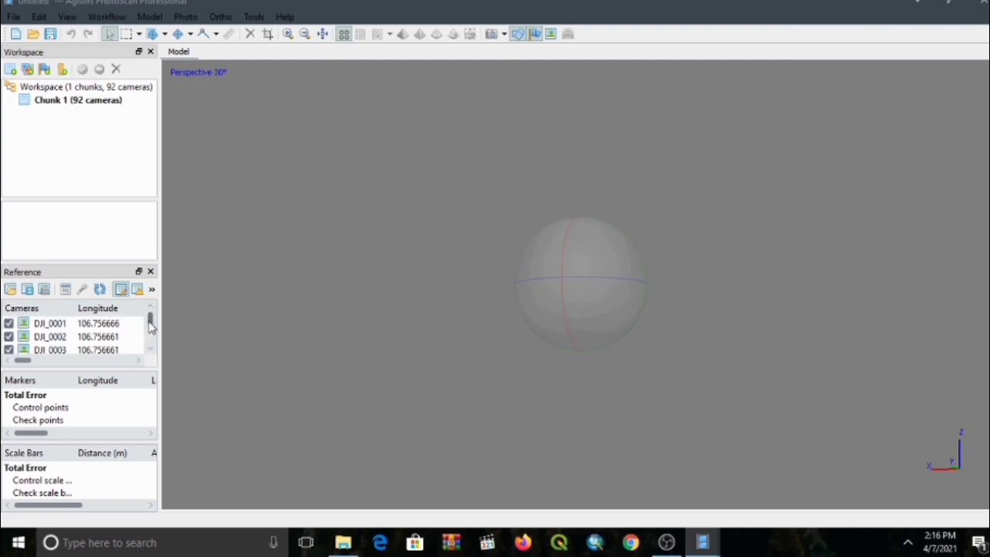
Enlarge the camera list in the reference data and expand Chunk 1 in the workspace tree
{"action": "scroll", "coordinate": [151, 325], "scroll_direction": "down", "scroll_amount": 6}
{"action": "scroll", "coordinate": [150, 325], "scroll_direction": "up", "scroll_amount": 6}
{"action": "left_click_drag", "start_coordinate": [103, 368], "coordinate": [100, 450]}
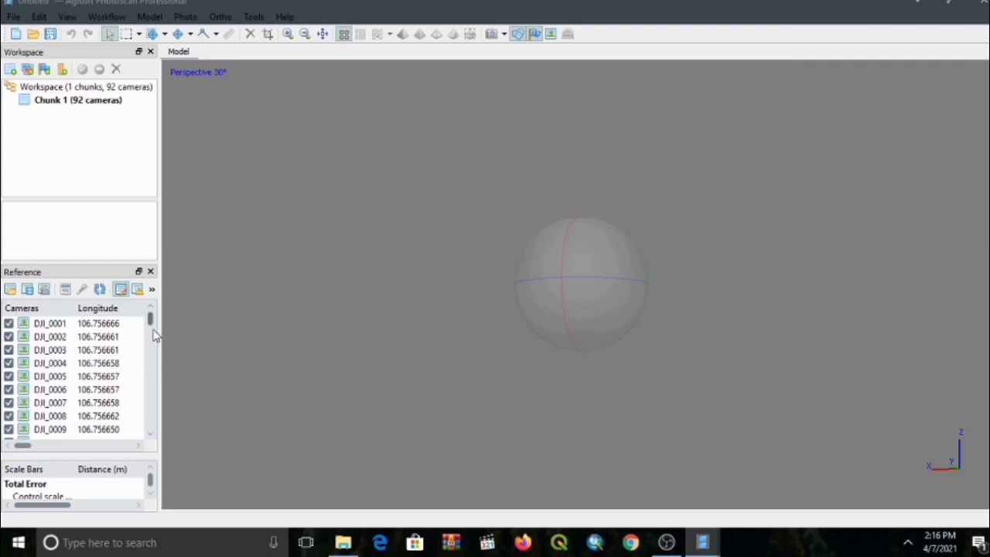
{"action": "mouse_move", "coordinate": [150, 319]}
{"action": "left_mouse_down"}
{"action": "mouse_move", "coordinate": [129, 439]}
{"action": "mouse_move", "coordinate": [142, 327]}
{"action": "left_mouse_up"}
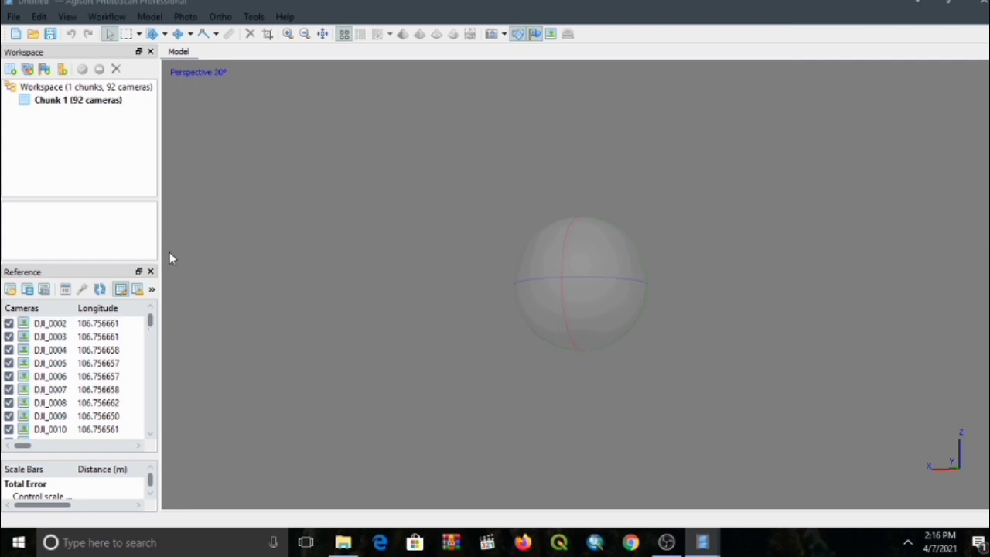
{"action": "left_click", "coordinate": [11, 101]}
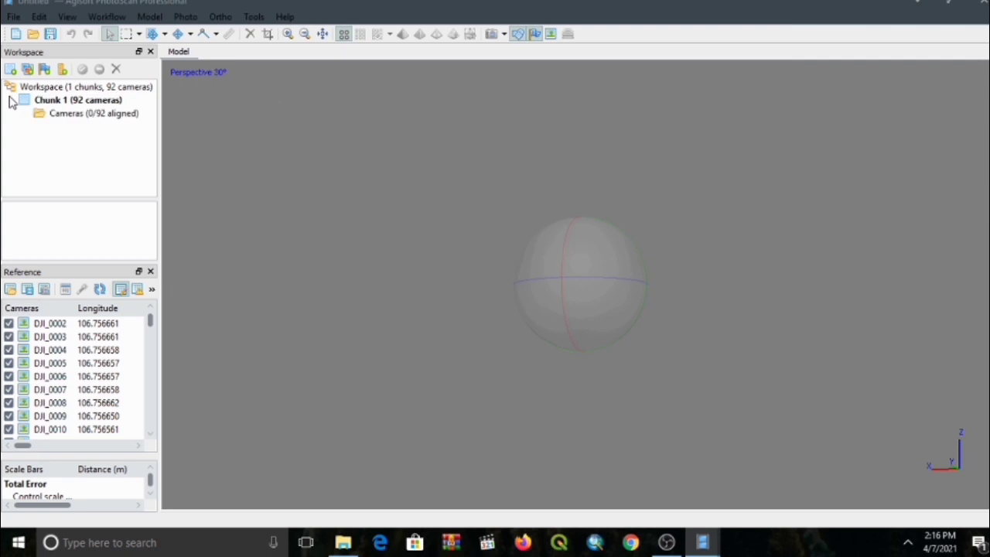
{"action": "left_click", "coordinate": [86, 103]}
Show the positions of the imported cameras in the model view
{"action": "left_click", "coordinate": [551, 34]}
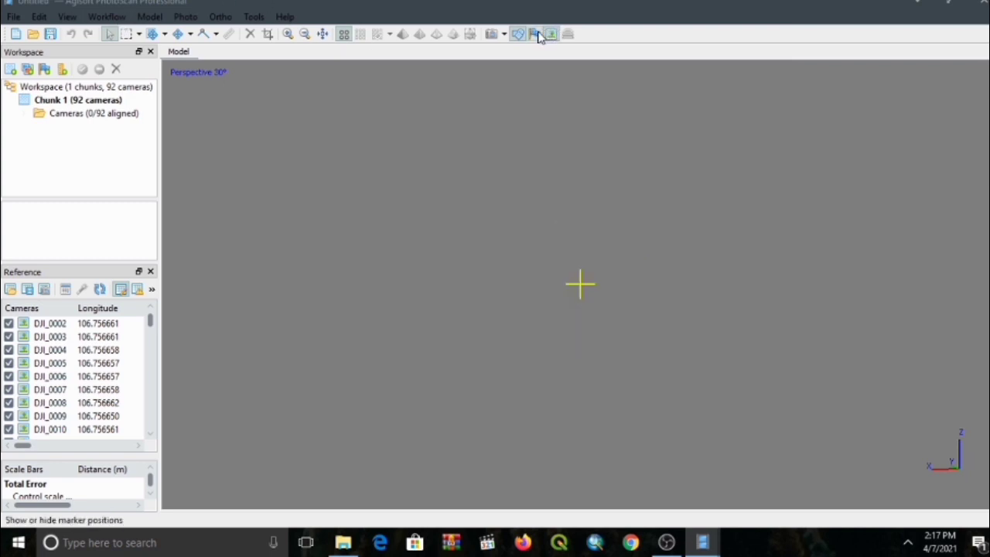
{"action": "left_click", "coordinate": [494, 36]}
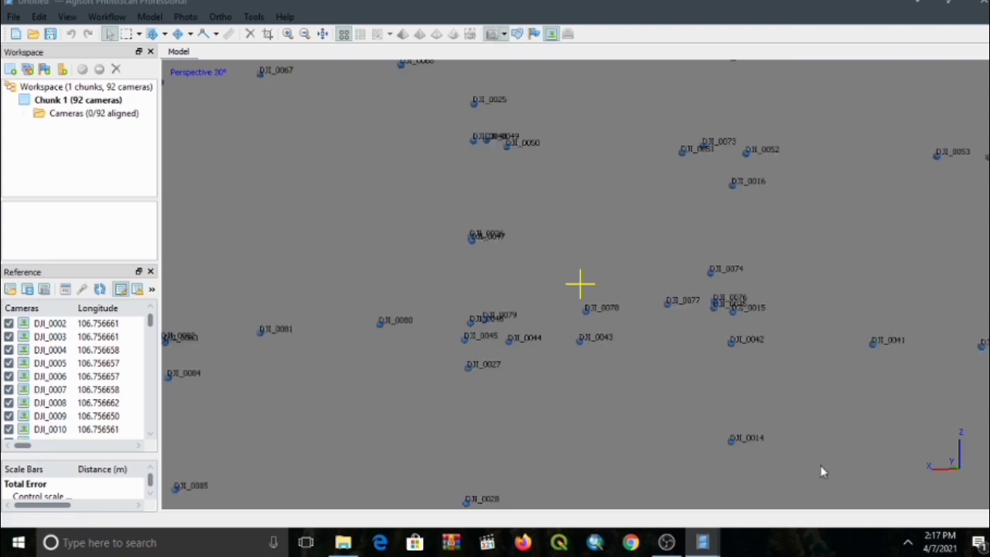
{"action": "left_click", "coordinate": [495, 37]}
{"action": "left_click", "coordinate": [494, 36]}
{"action": "left_click_drag", "start_coordinate": [605, 287], "coordinate": [586, 252]}
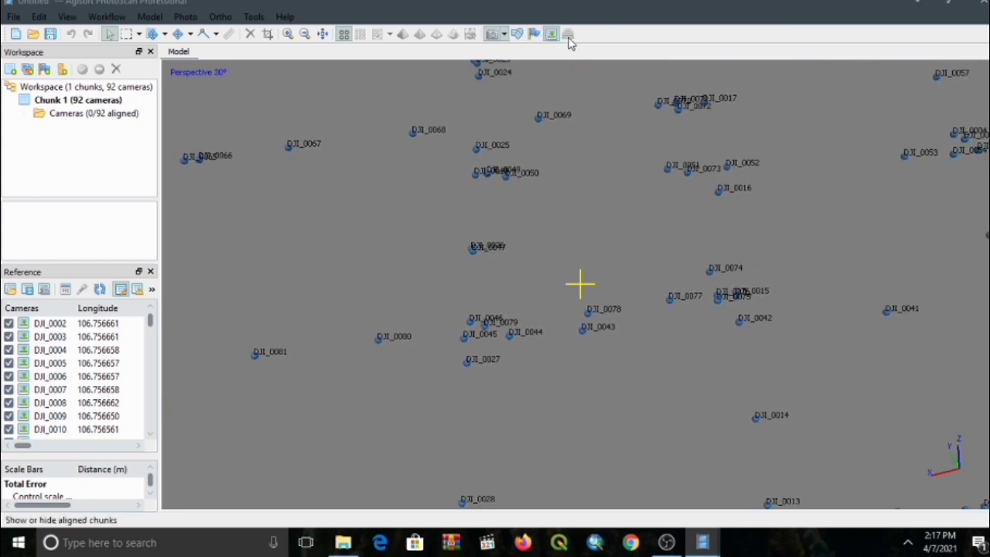
{"action": "mouse_move", "coordinate": [566, 264]}
{"action": "left_mouse_down"}
{"action": "mouse_move", "coordinate": [563, 247]}
{"action": "mouse_move", "coordinate": [562, 267]}
{"action": "left_mouse_up"}
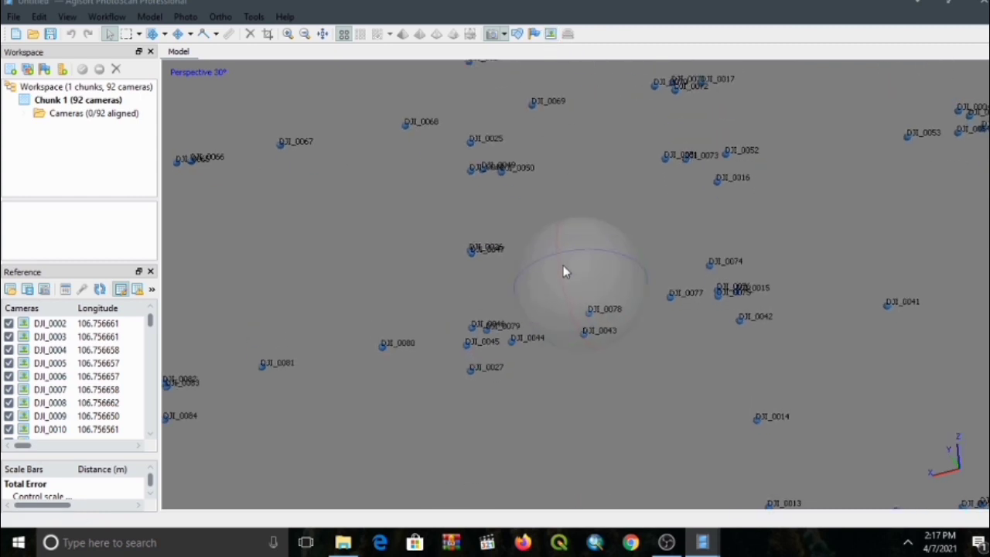
Toggle the camera positions off and on again, and examine the full layout of the photo locations
{"action": "left_click", "coordinate": [495, 38]}
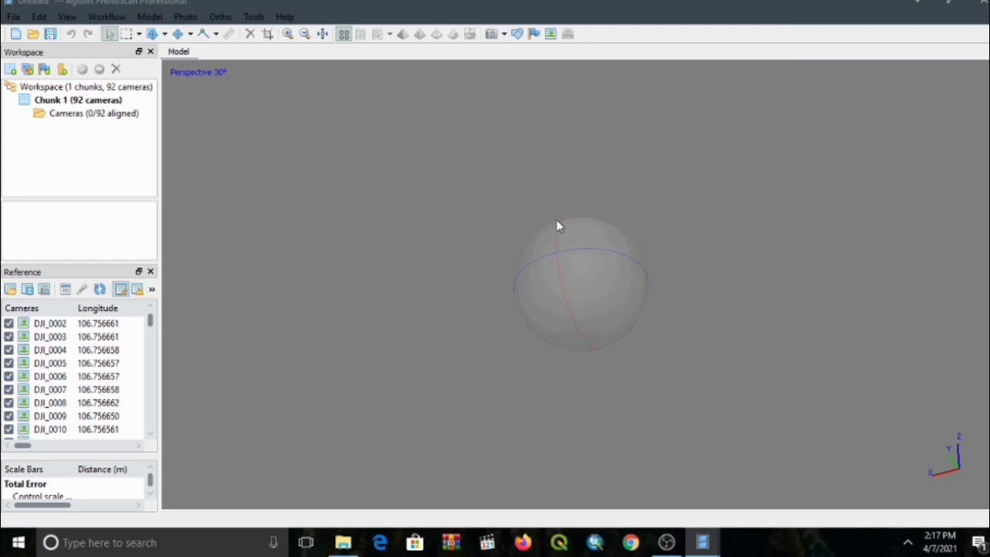
{"action": "left_click", "coordinate": [495, 37]}
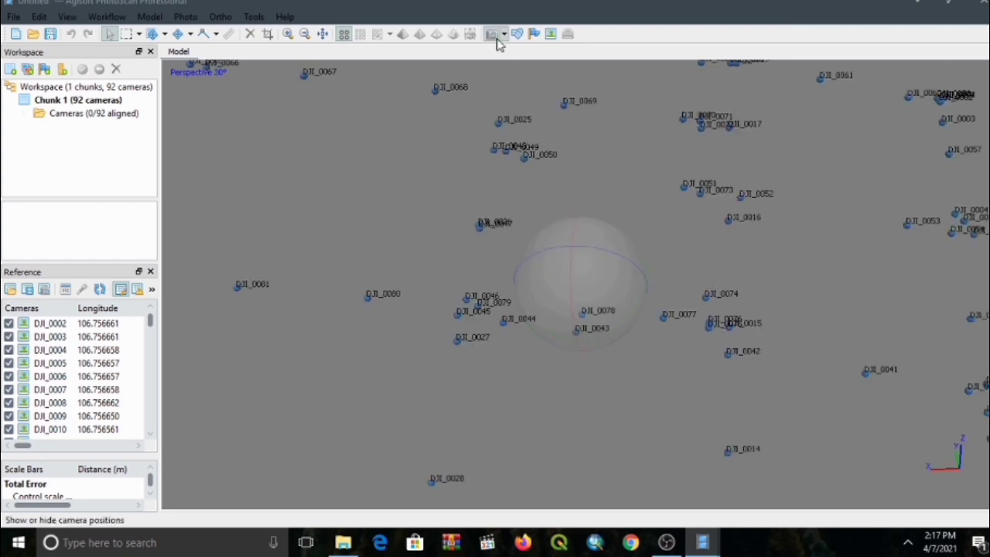
{"action": "left_click_drag", "start_coordinate": [589, 256], "coordinate": [581, 244]}
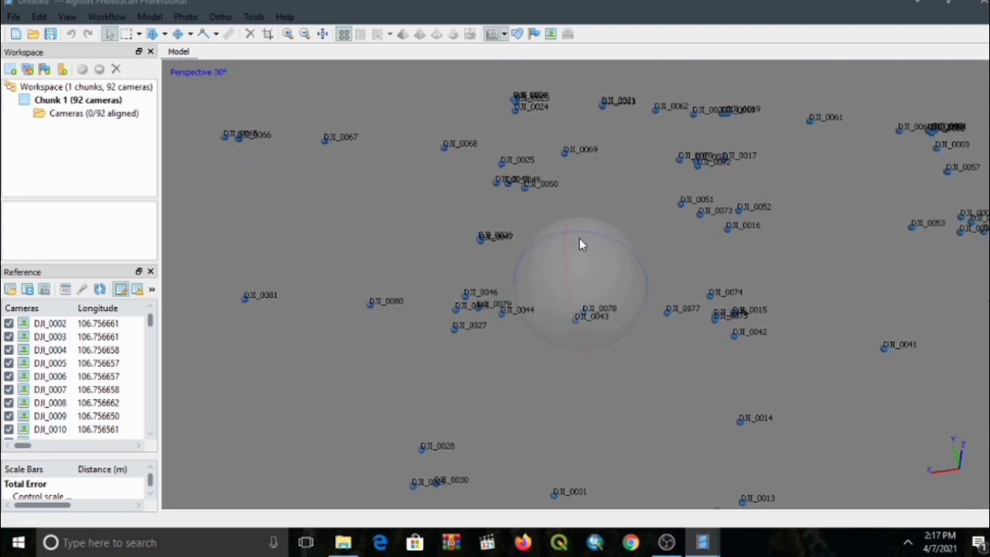
{"action": "left_click", "coordinate": [287, 34]}
{"action": "left_click", "coordinate": [306, 35]}
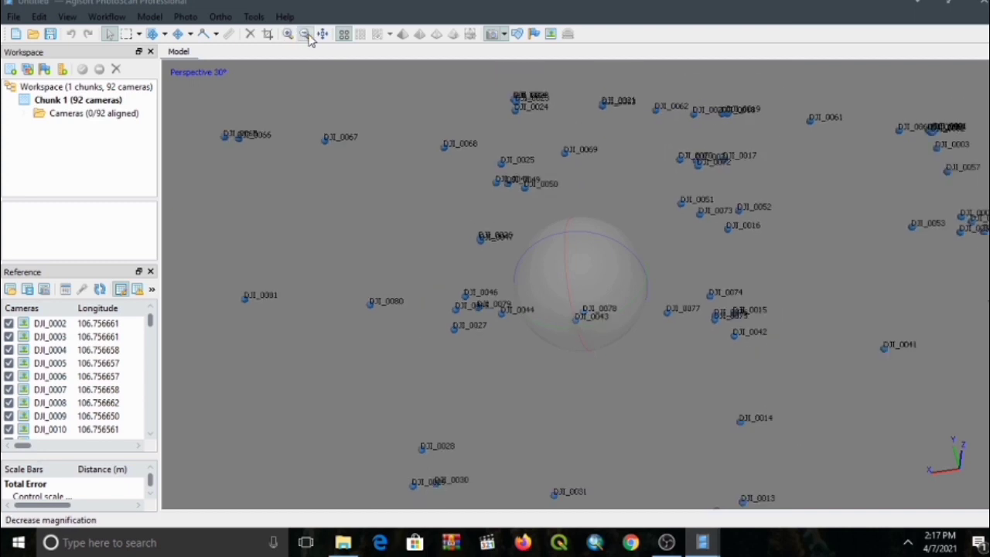
{"action": "left_click", "coordinate": [307, 37]}
{"action": "left_click", "coordinate": [308, 37]}
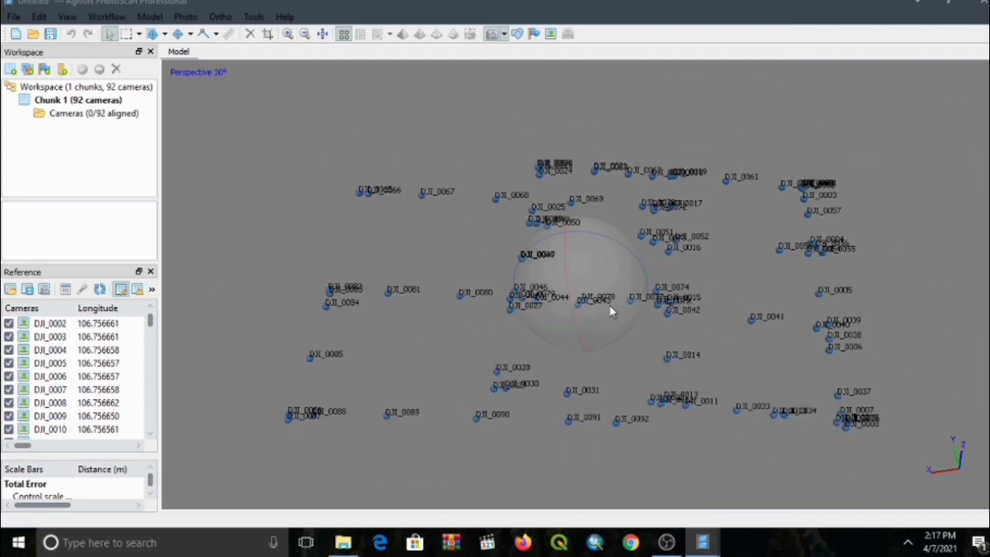
{"action": "left_click_drag", "start_coordinate": [590, 265], "coordinate": [584, 290]}
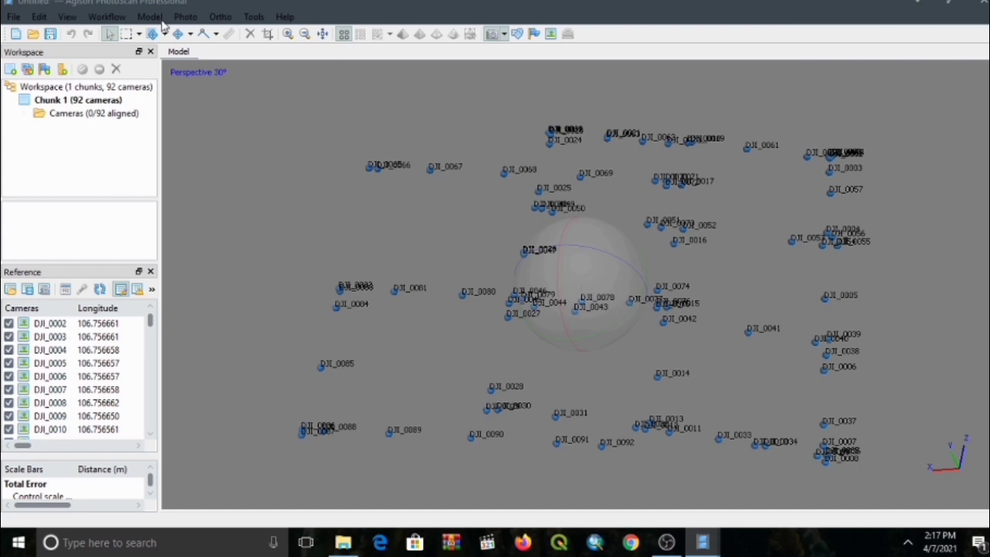
Open the Align Photos settings and choose Low accuracy
{"action": "left_click", "coordinate": [109, 17]}
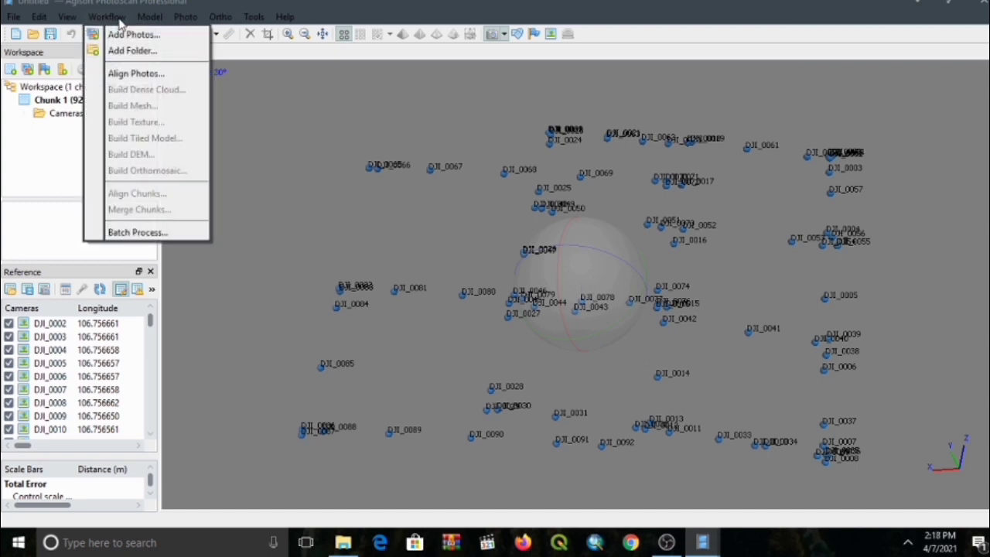
{"action": "left_click", "coordinate": [158, 74]}
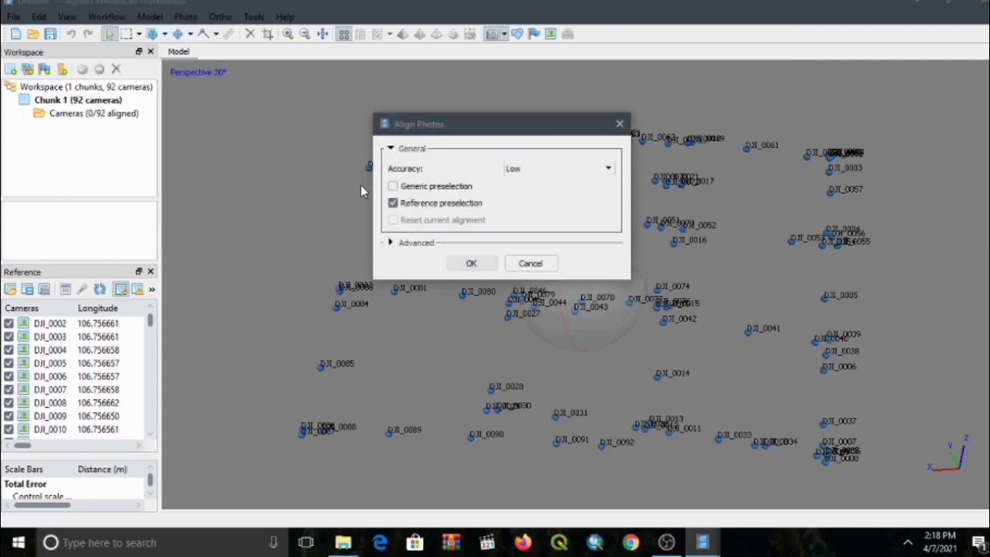
{"action": "left_click_drag", "start_coordinate": [509, 136], "coordinate": [500, 134]}
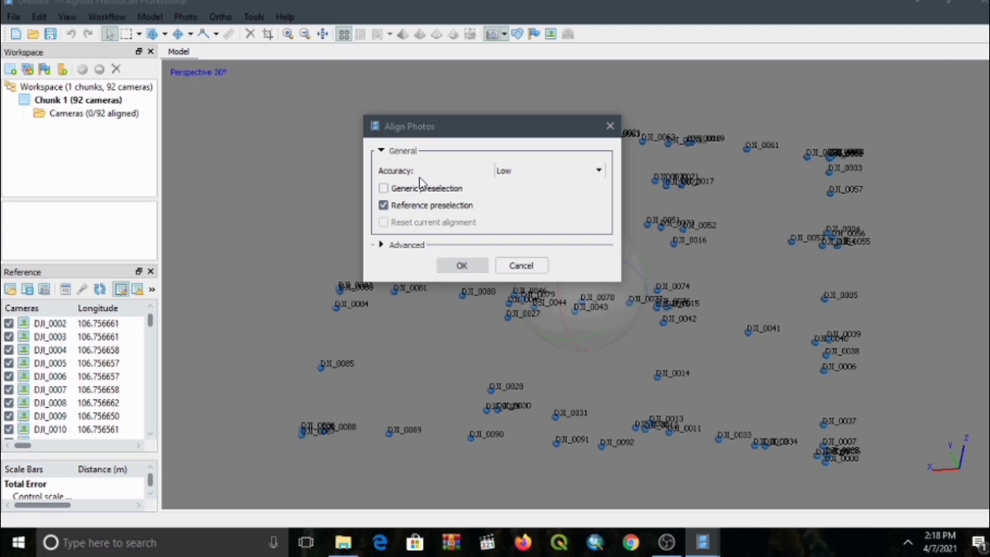
{"action": "left_click", "coordinate": [585, 173]}
{"action": "left_click", "coordinate": [585, 174]}
{"action": "left_click", "coordinate": [585, 173]}
{"action": "left_click", "coordinate": [585, 173]}
{"action": "left_click", "coordinate": [586, 173]}
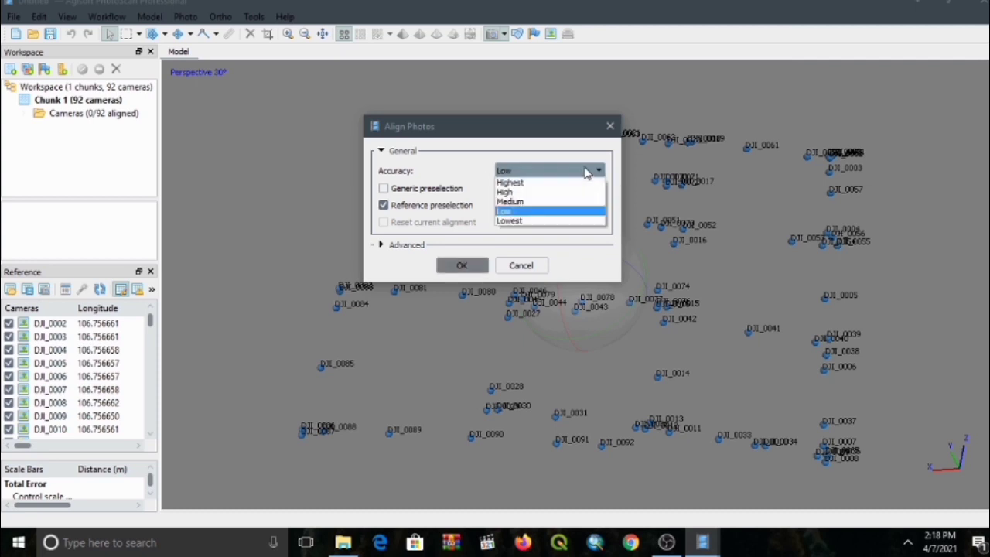
{"action": "left_click", "coordinate": [523, 212]}
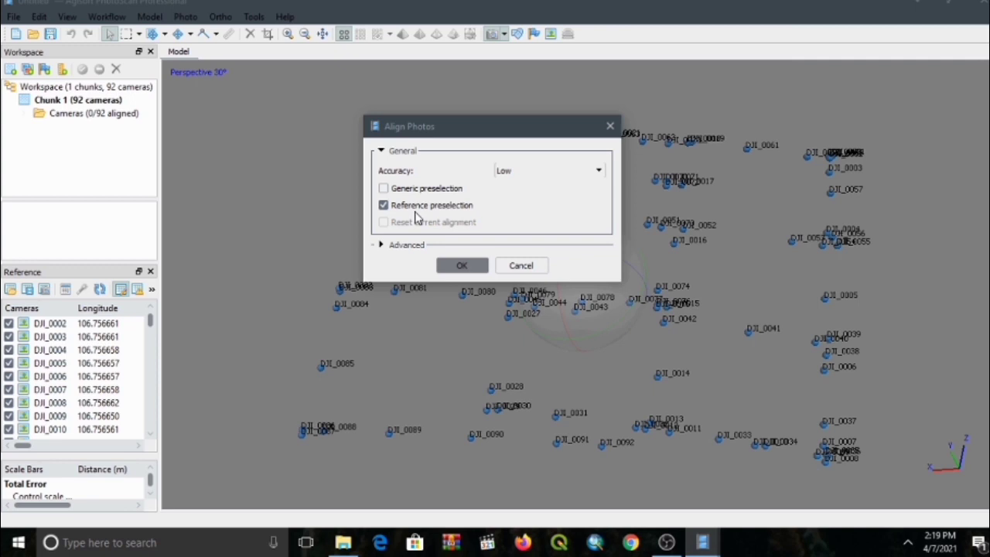
Align the photos with generic instead of reference preselection, a key point limit of 40,000 and a tie point limit of 4,000
{"action": "left_click", "coordinate": [384, 189]}
{"action": "left_click", "coordinate": [384, 207]}
{"action": "left_click", "coordinate": [384, 252]}
{"action": "left_click", "coordinate": [384, 252]}
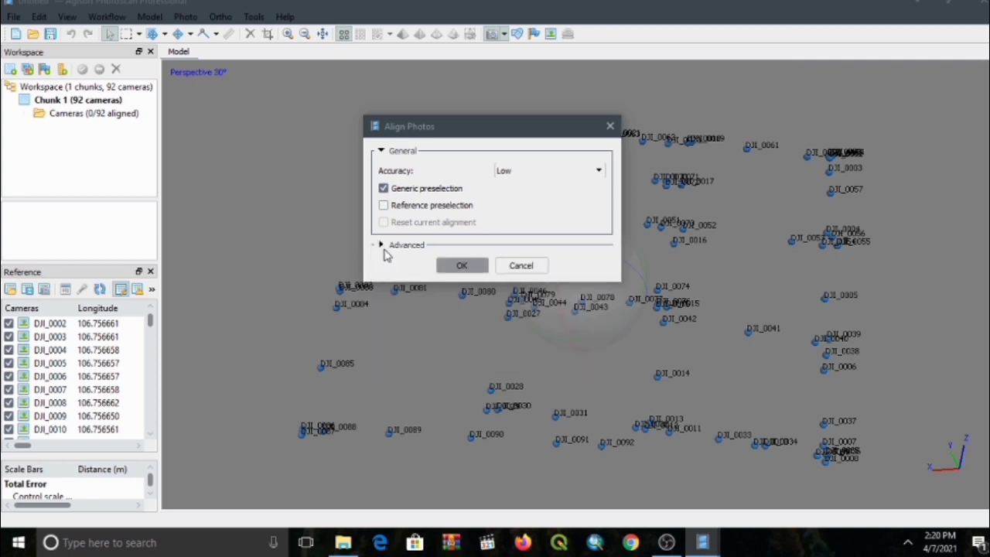
{"action": "left_click", "coordinate": [384, 253]}
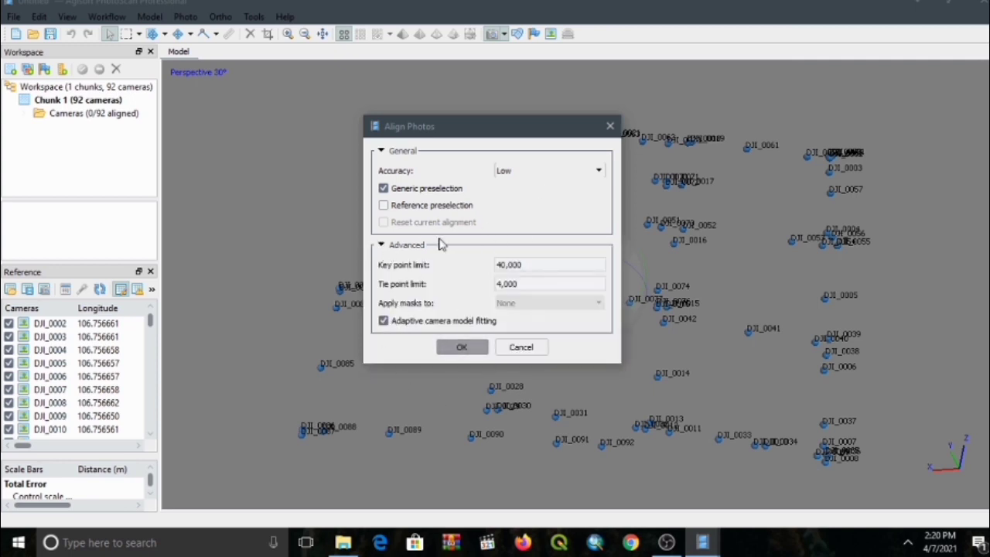
{"action": "left_click", "coordinate": [461, 349]}
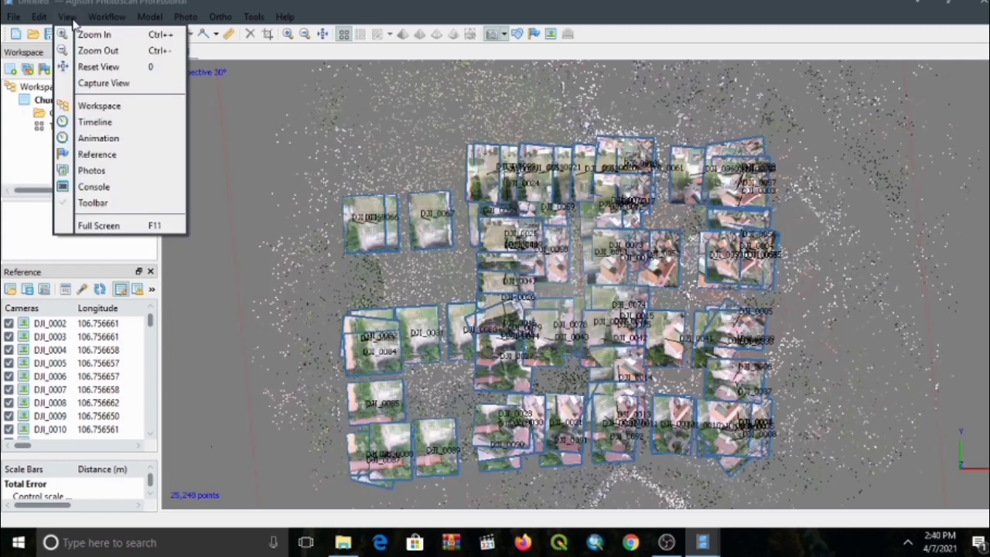
Examine the aligned photos and the tie point cloud from several angles in the model view
{"action": "mouse_move", "coordinate": [101, 24]}
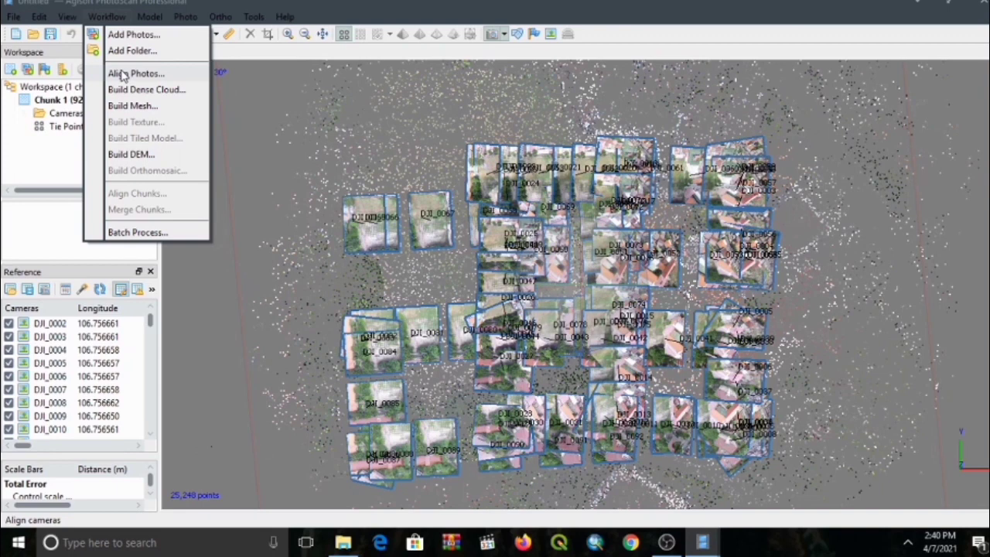
{"action": "left_click", "coordinate": [682, 37]}
{"action": "left_click_drag", "start_coordinate": [566, 313], "coordinate": [412, 378]}
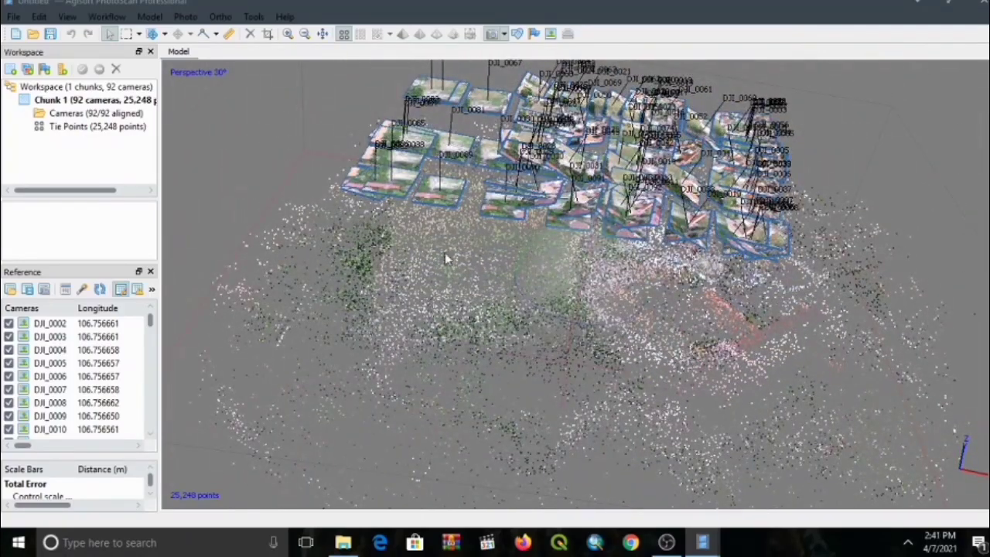
{"action": "left_click_drag", "start_coordinate": [537, 209], "coordinate": [553, 189]}
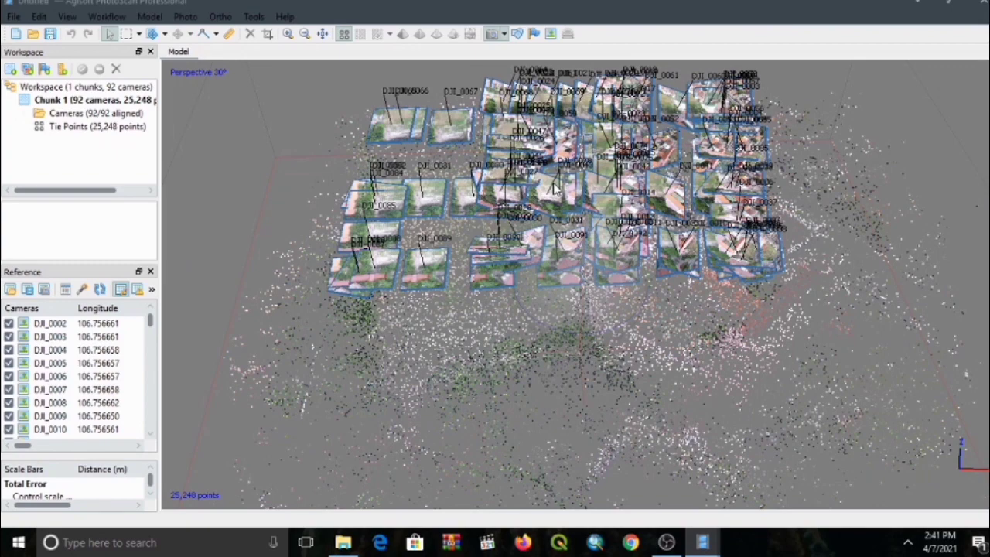
{"action": "left_click_drag", "start_coordinate": [565, 130], "coordinate": [569, 232]}
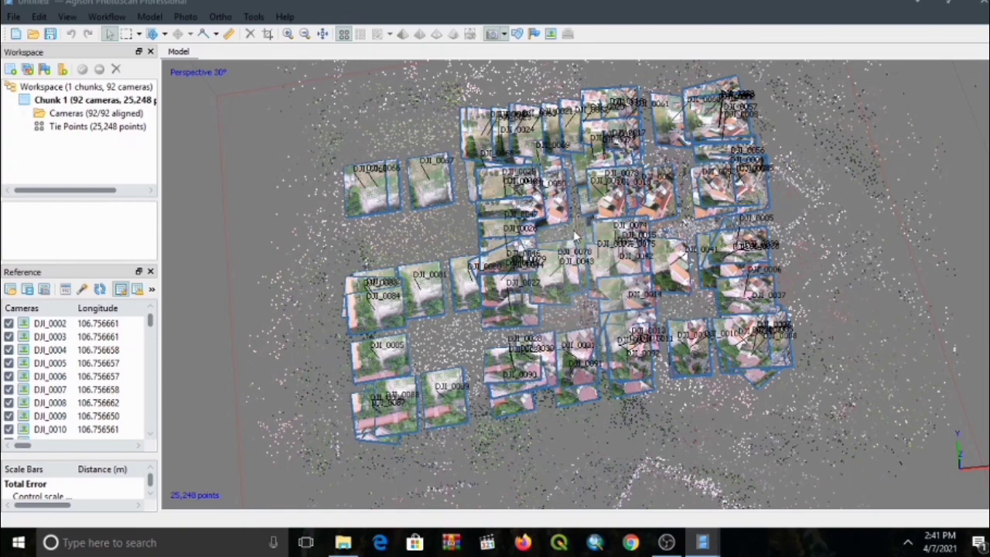
{"action": "left_click_drag", "start_coordinate": [649, 243], "coordinate": [634, 203]}
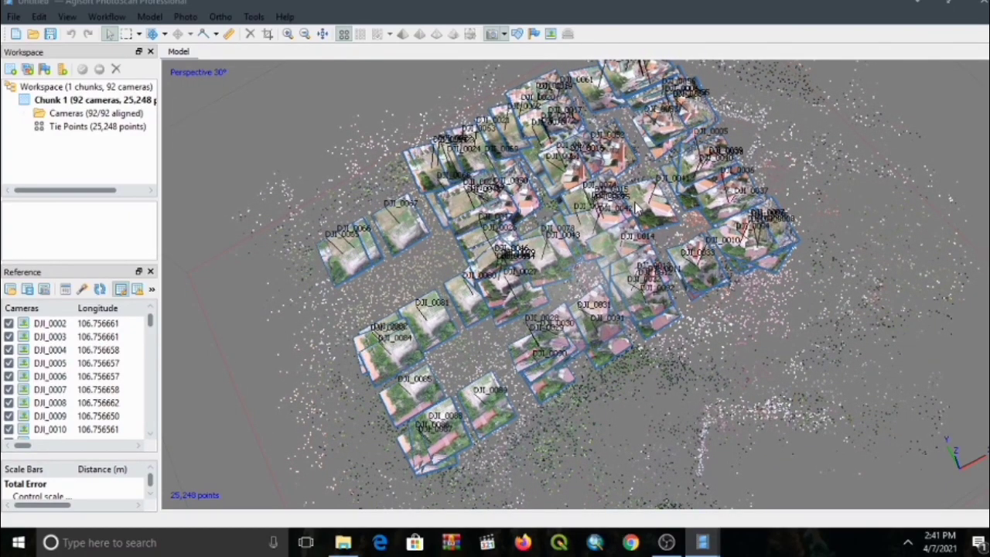
{"action": "left_click", "coordinate": [105, 17]}
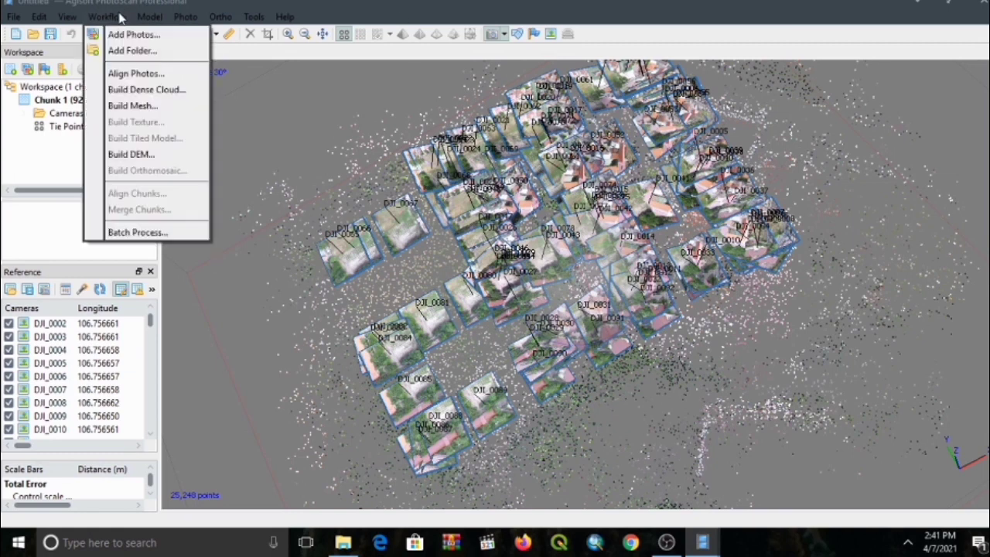
{"action": "left_click", "coordinate": [135, 91]}
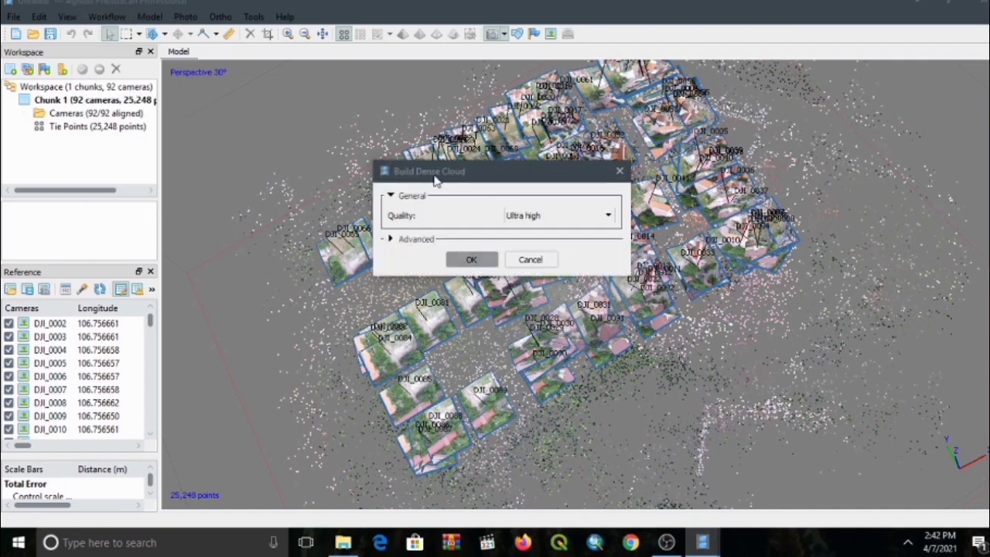
{"action": "mouse_move", "coordinate": [479, 177]}
{"action": "left_mouse_down"}
{"action": "mouse_move", "coordinate": [452, 167]}
{"action": "mouse_move", "coordinate": [493, 195]}
{"action": "mouse_move", "coordinate": [486, 158]}
{"action": "mouse_move", "coordinate": [488, 168]}
{"action": "left_mouse_up"}
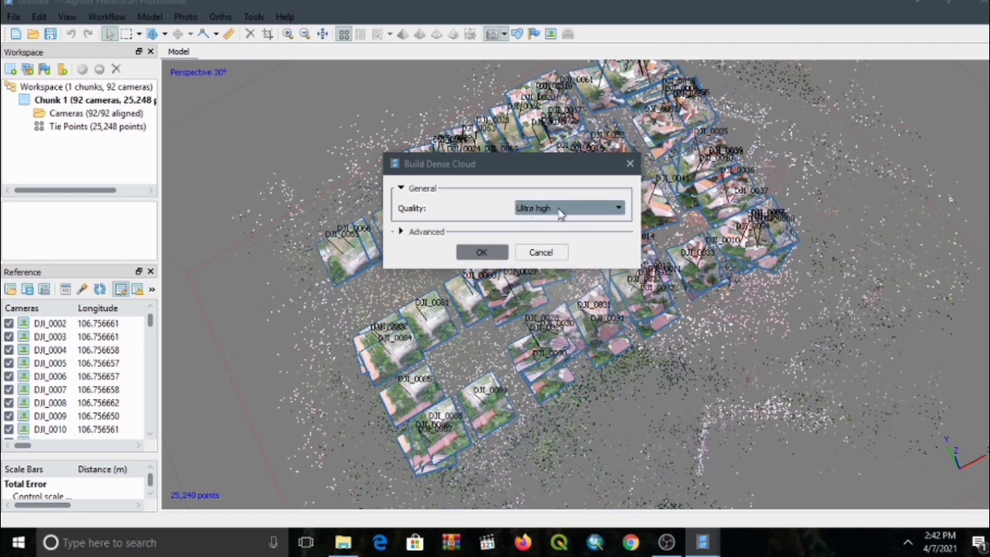
{"action": "left_click", "coordinate": [619, 208]}
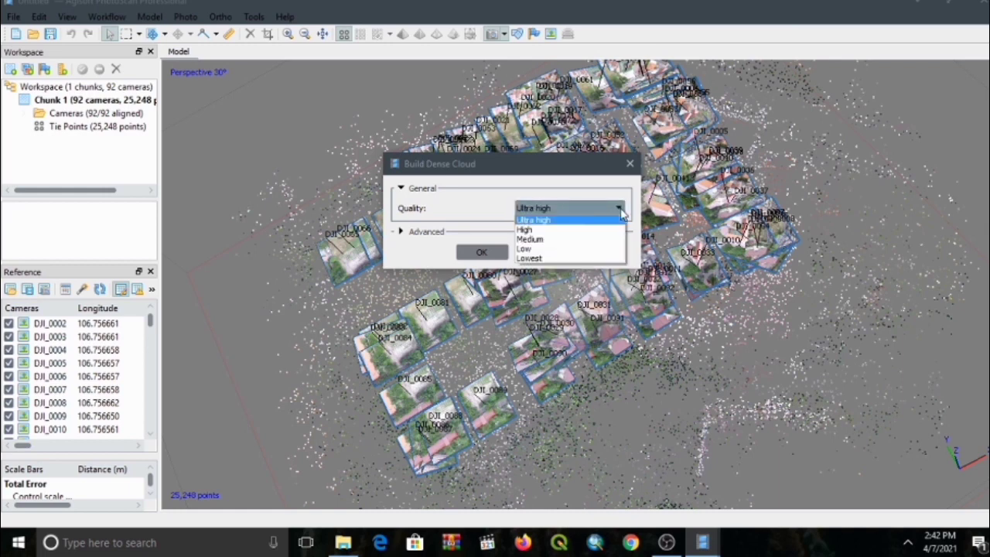
{"action": "left_click", "coordinate": [560, 249]}
{"action": "left_click", "coordinate": [556, 252]}
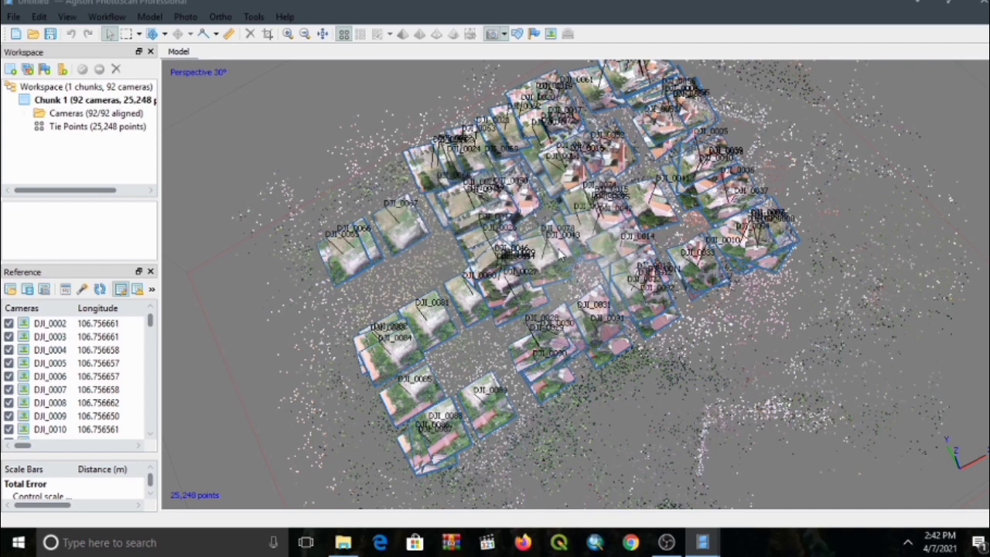
Build the dense cloud at Low quality with Aggressive depth filtering and point colors calculated
{"action": "left_click", "coordinate": [115, 17]}
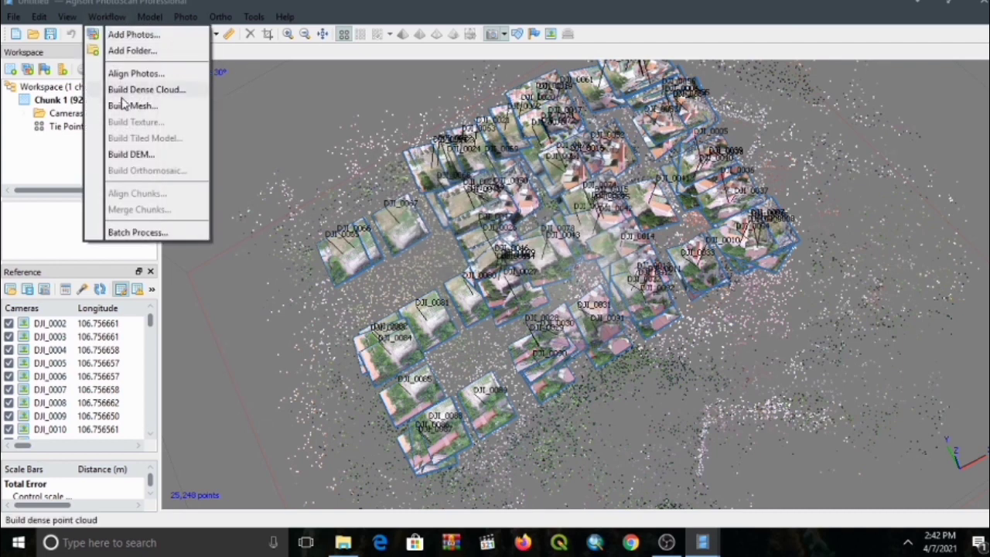
{"action": "left_click", "coordinate": [128, 90]}
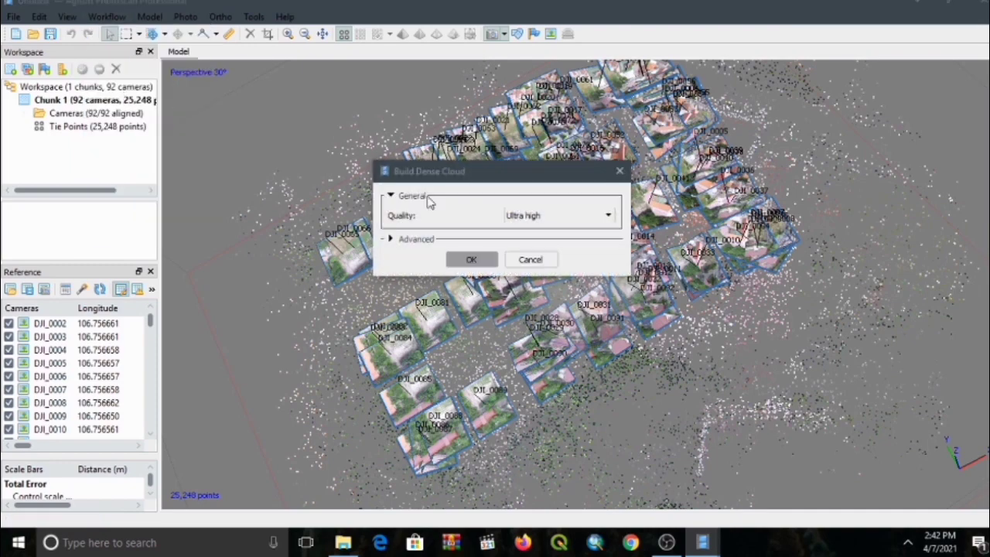
{"action": "left_click", "coordinate": [522, 220]}
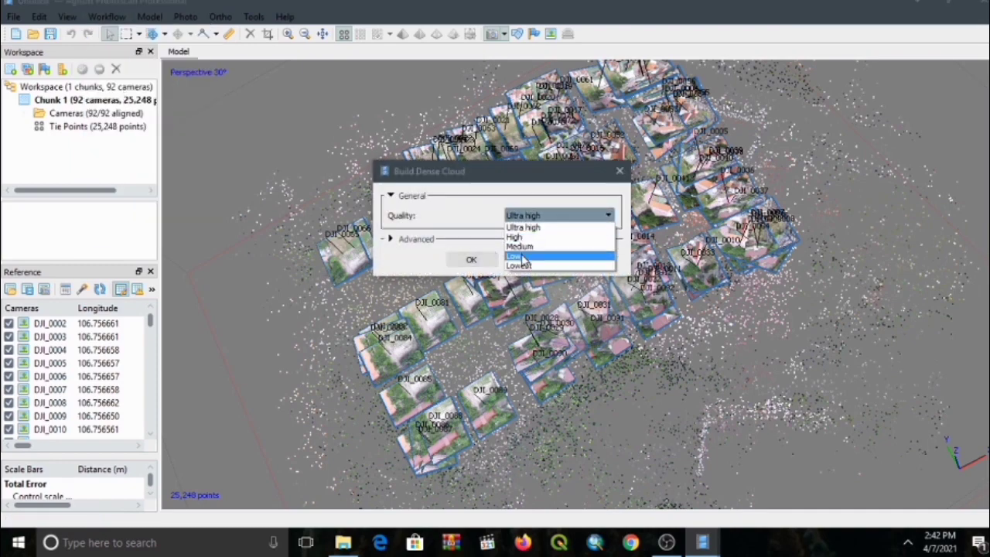
{"action": "left_click", "coordinate": [526, 260]}
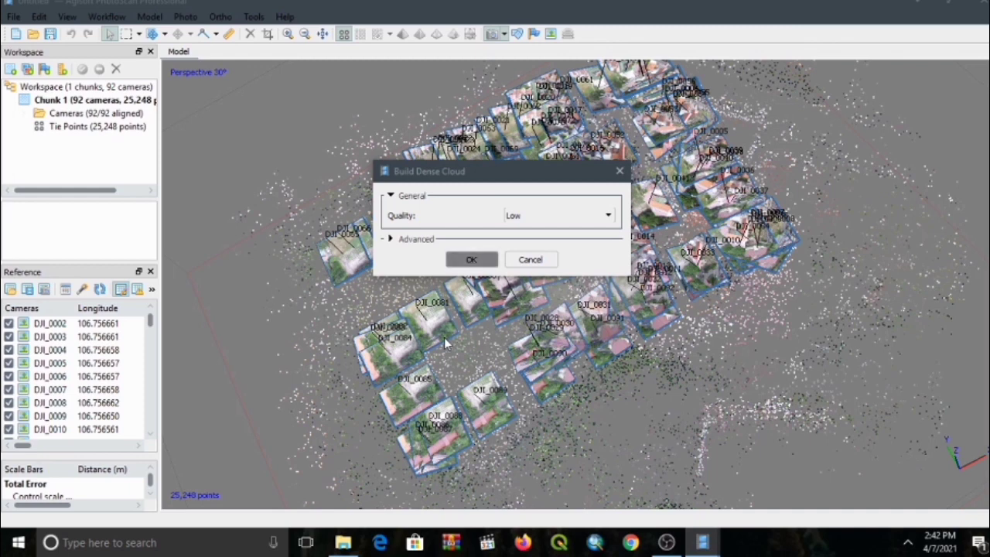
{"action": "left_click", "coordinate": [396, 240]}
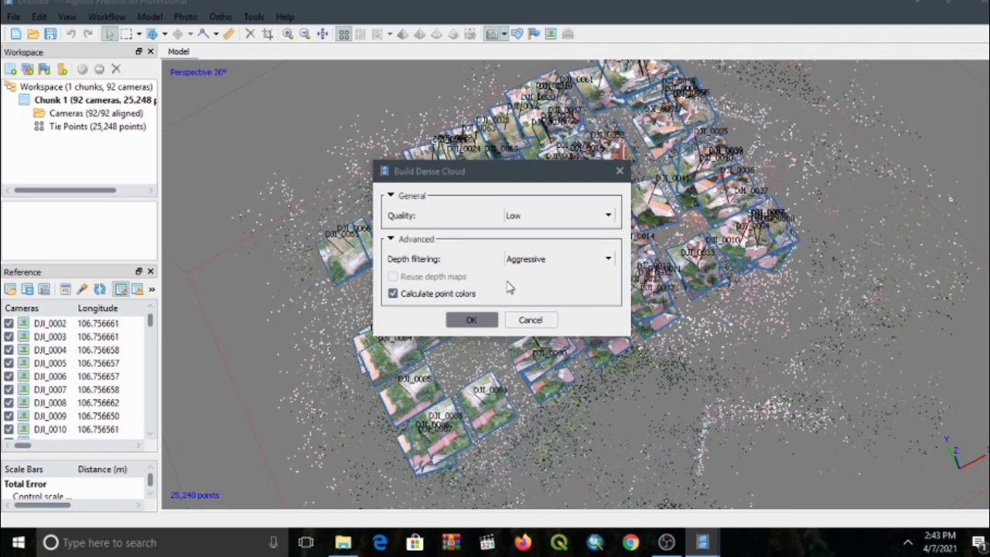
{"action": "left_click", "coordinate": [518, 260]}
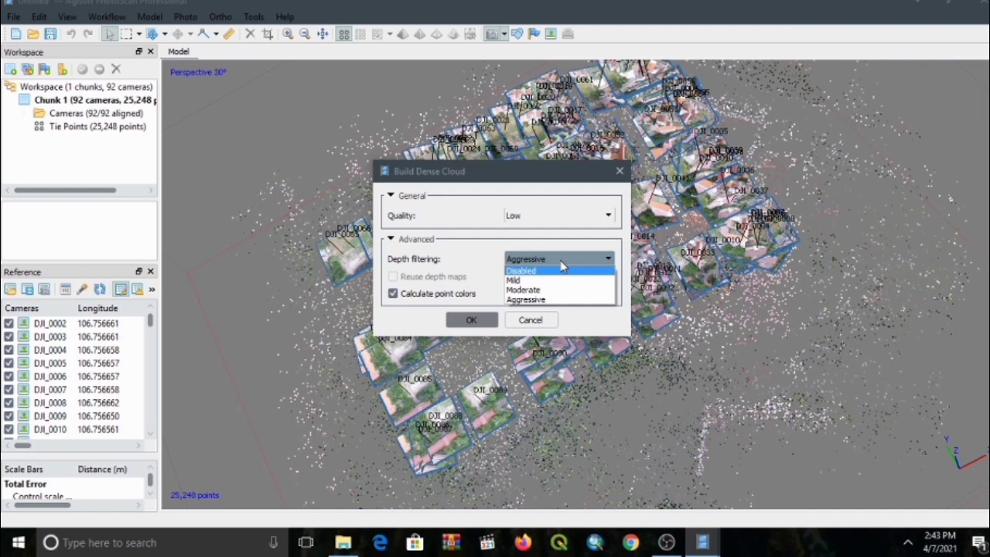
{"action": "left_click", "coordinate": [553, 300]}
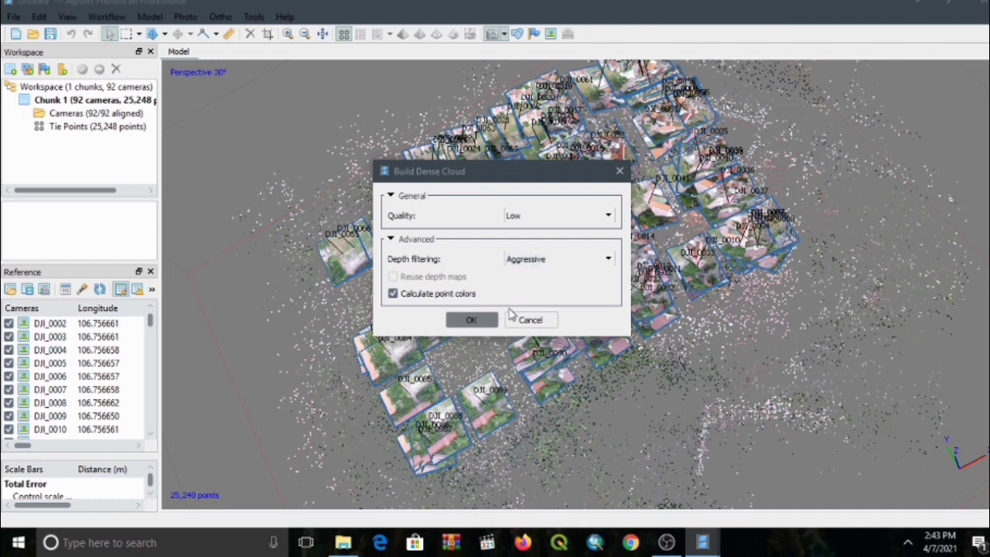
{"action": "left_click", "coordinate": [470, 321]}
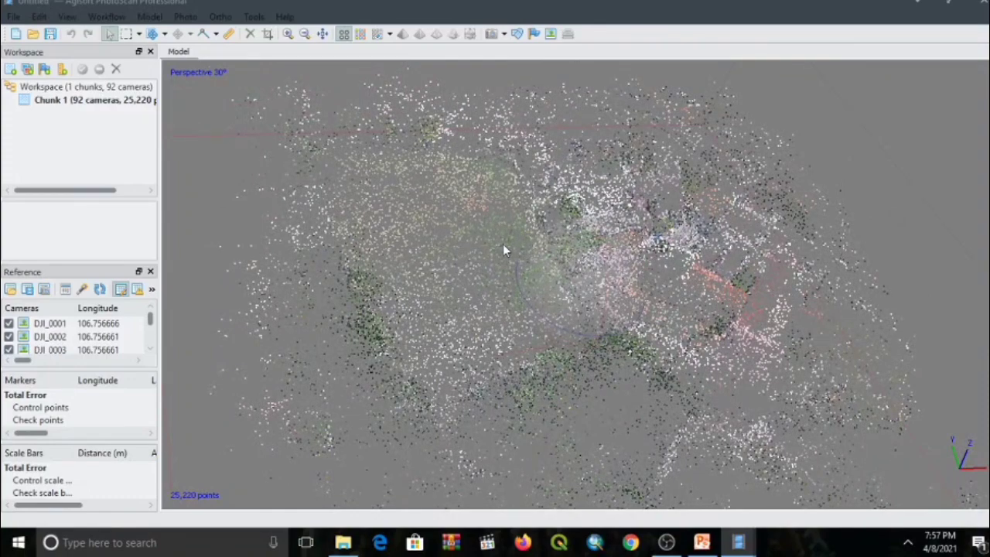
Open the Build Mesh settings, try Height field (2.5D) as the surface type and return it to Arbitrary (3D)
{"action": "left_click_drag", "start_coordinate": [503, 244], "coordinate": [560, 253]}
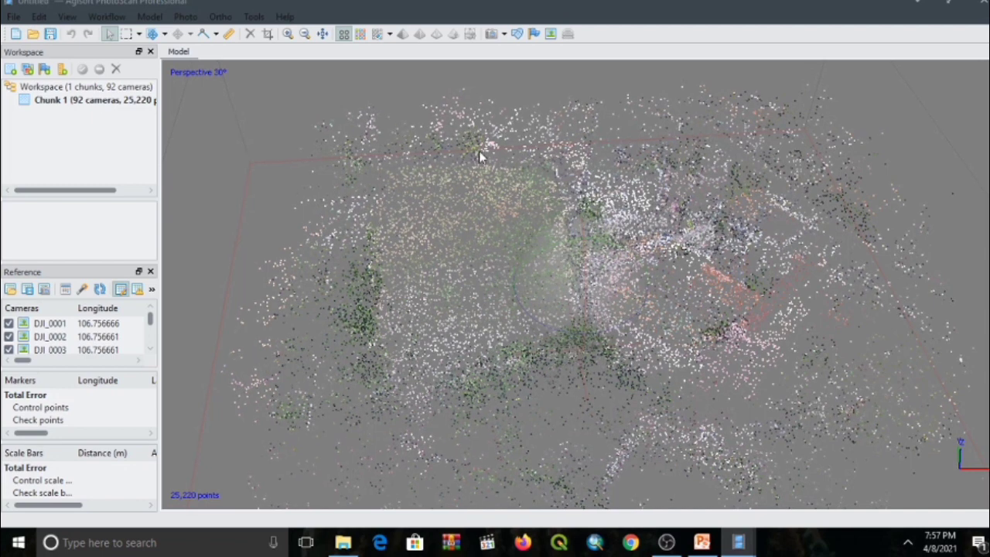
{"action": "left_click", "coordinate": [118, 16]}
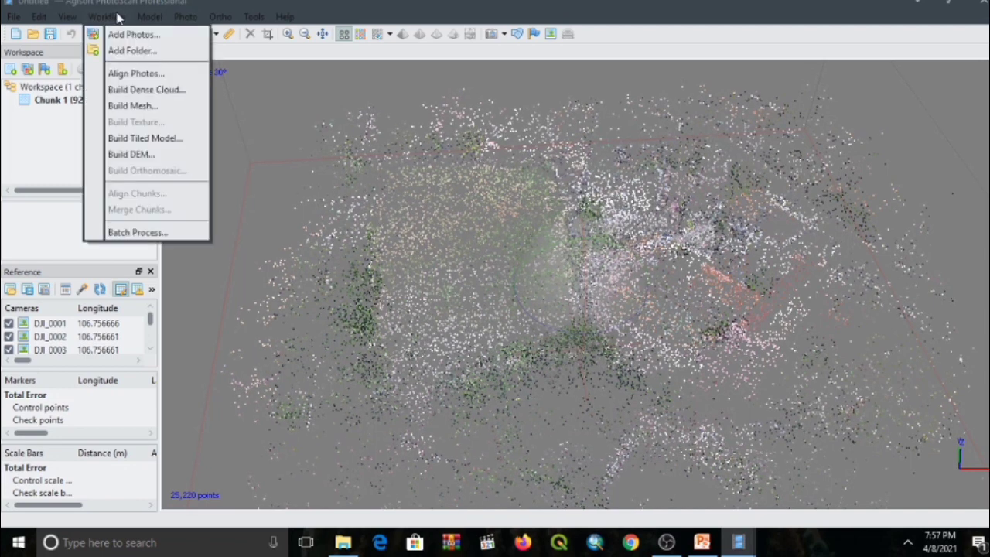
{"action": "left_click", "coordinate": [379, 74]}
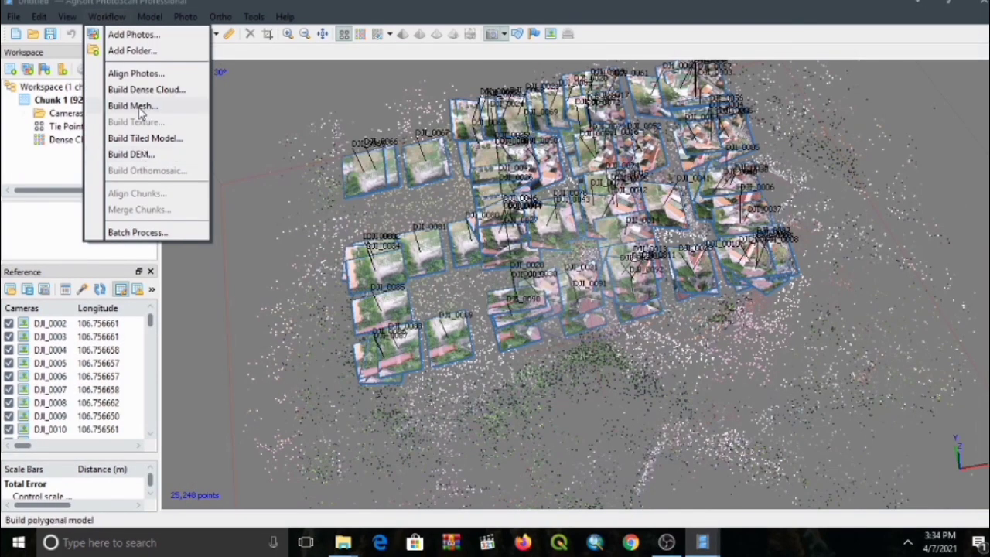
{"action": "left_click", "coordinate": [135, 106]}
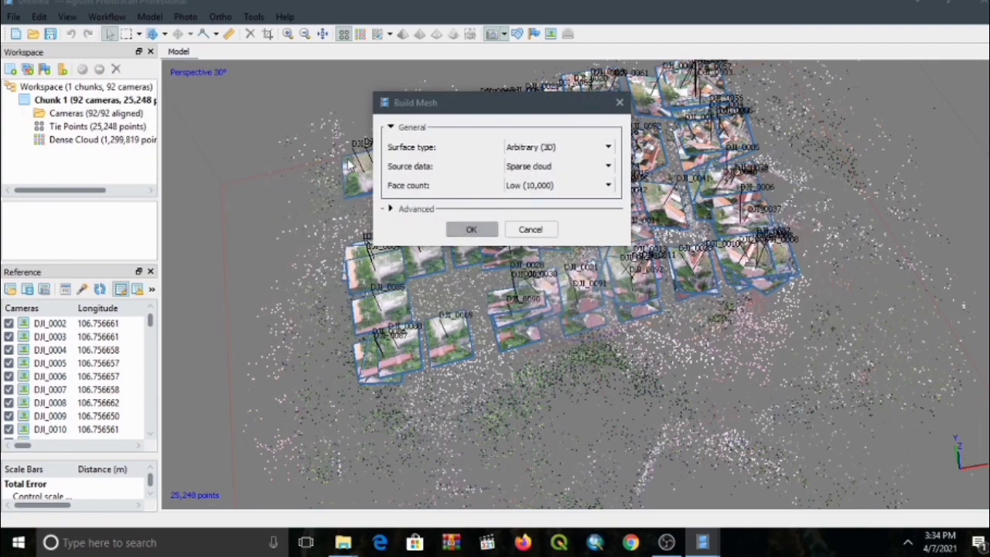
{"action": "left_click_drag", "start_coordinate": [501, 110], "coordinate": [495, 193]}
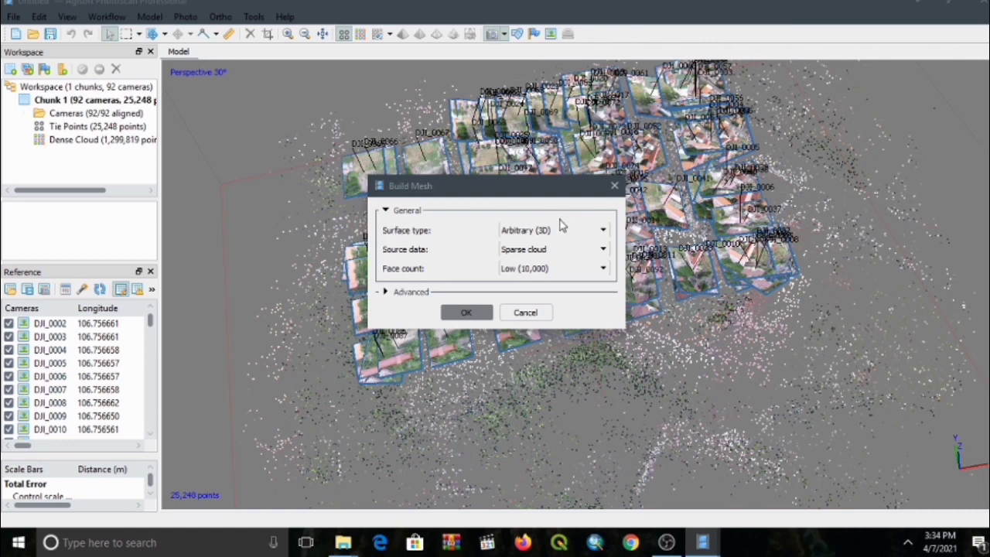
{"action": "left_click", "coordinate": [595, 230]}
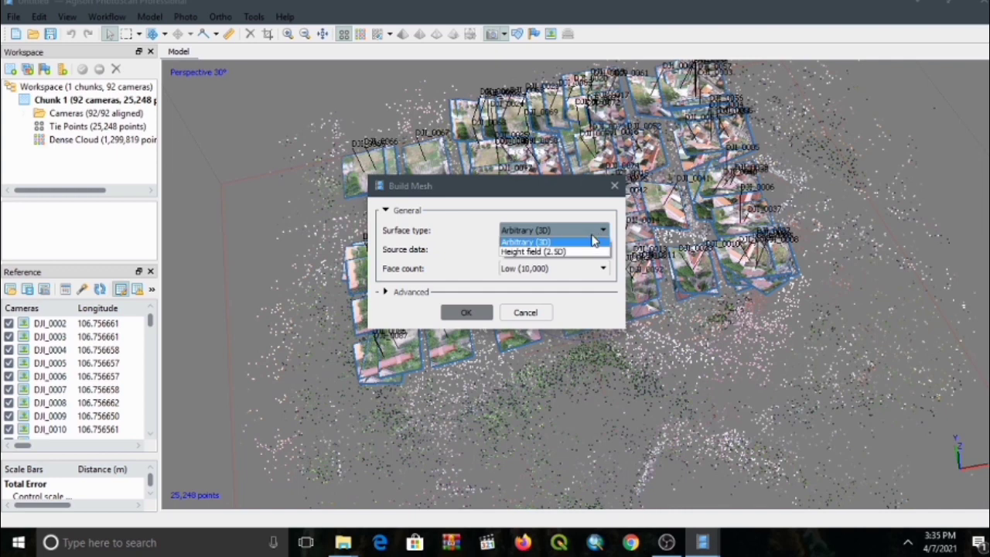
{"action": "left_click", "coordinate": [572, 253]}
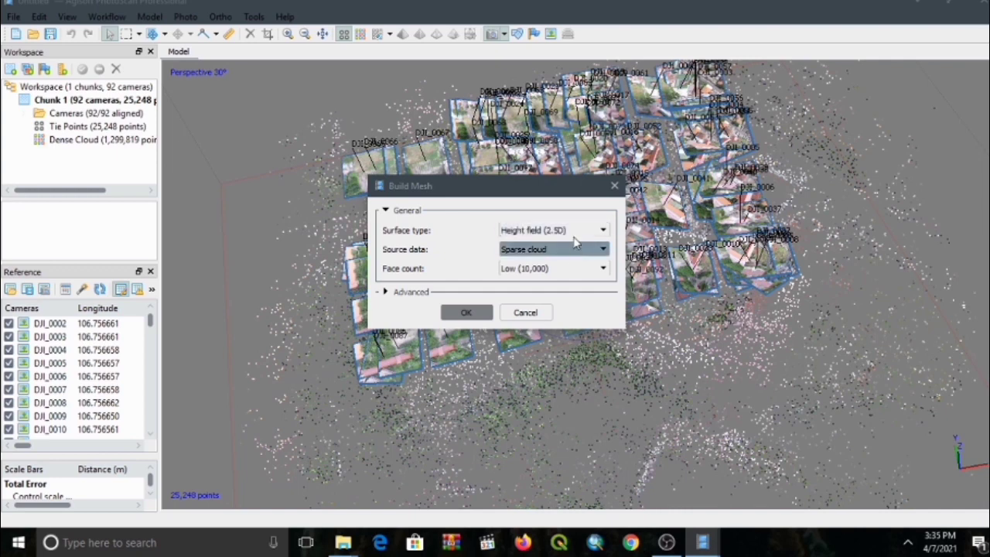
{"action": "left_click", "coordinate": [577, 231]}
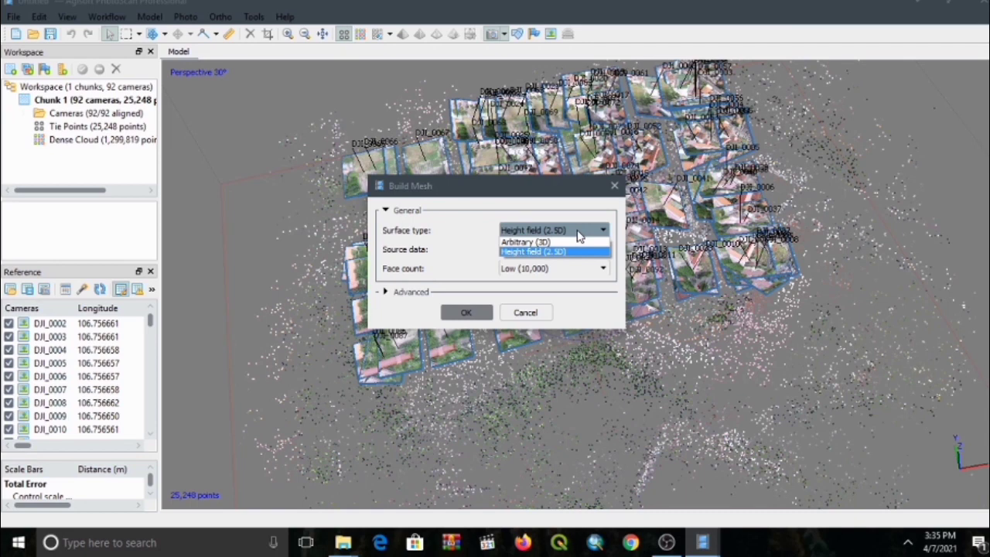
{"action": "left_click", "coordinate": [568, 242]}
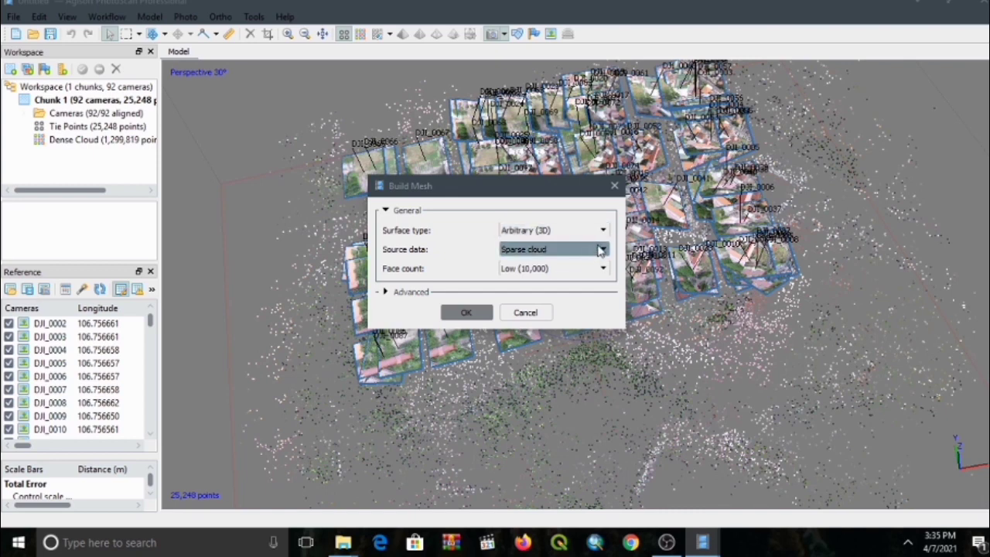
Build the mesh from the dense cloud with a Low face count, default interpolation enabled and vertex colors calculated
{"action": "left_click", "coordinate": [601, 251]}
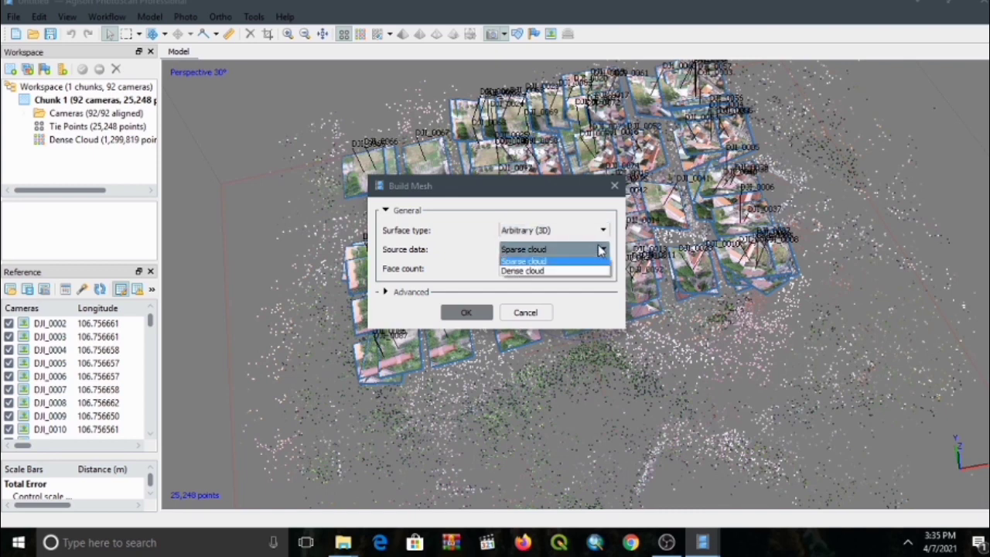
{"action": "left_click", "coordinate": [601, 250]}
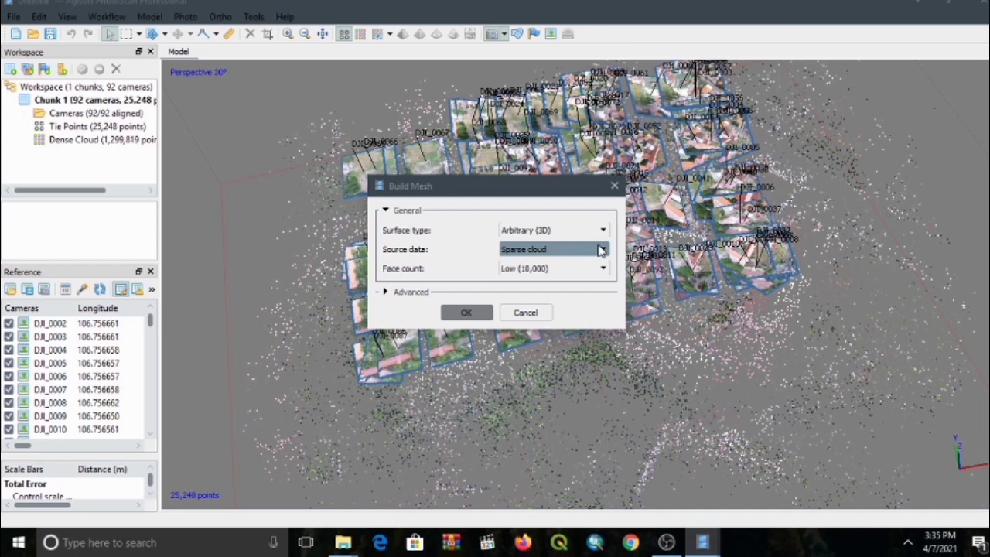
{"action": "left_click", "coordinate": [601, 251]}
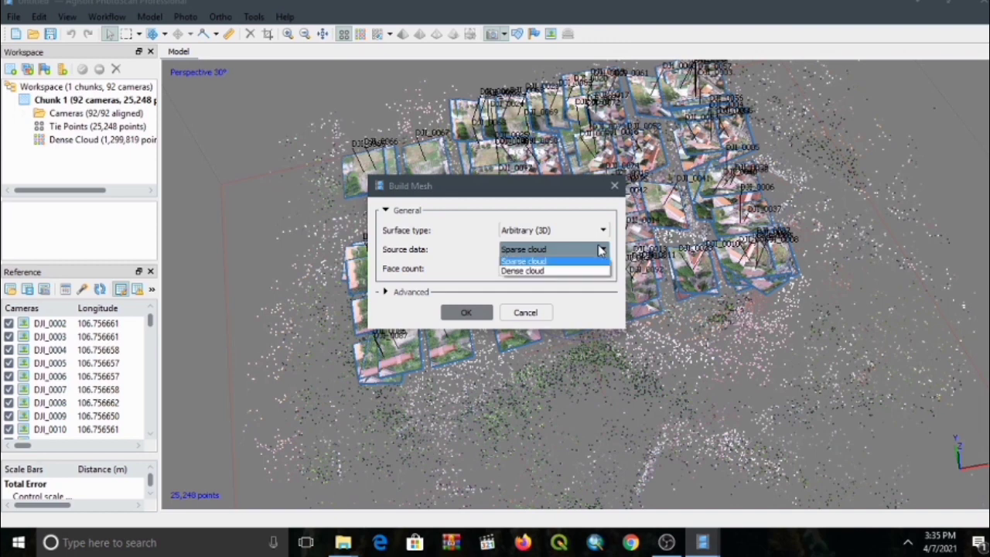
{"action": "left_click", "coordinate": [548, 272]}
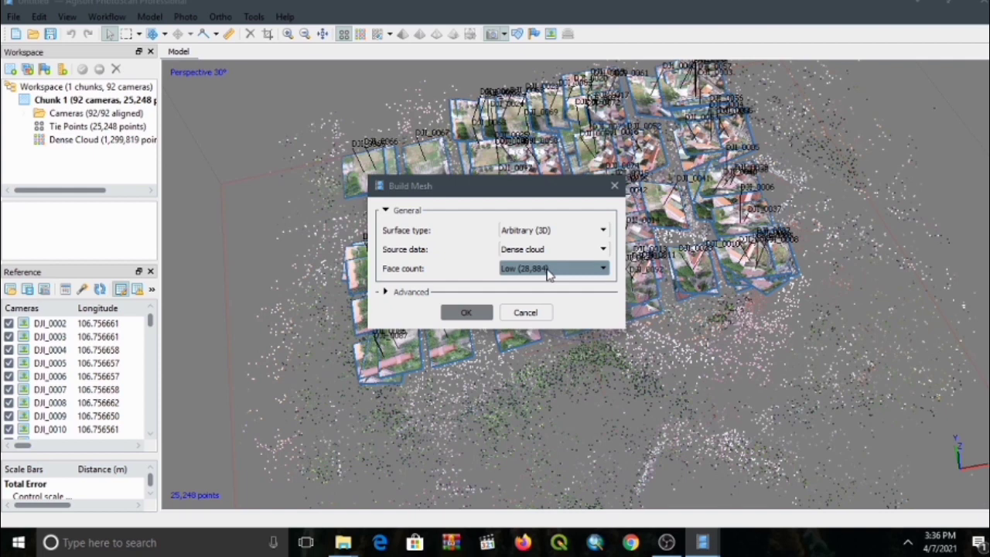
{"action": "left_click", "coordinate": [385, 293]}
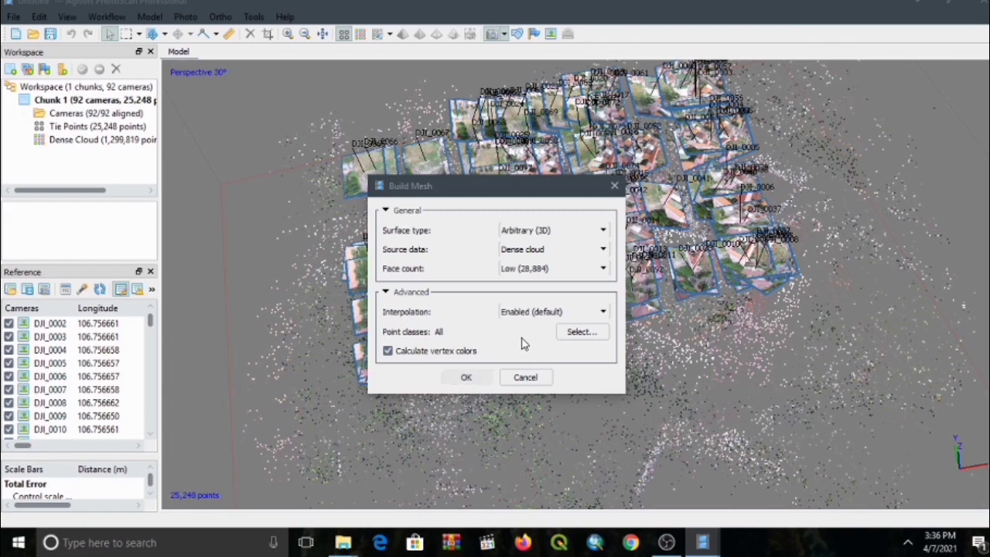
{"action": "left_click", "coordinate": [461, 379]}
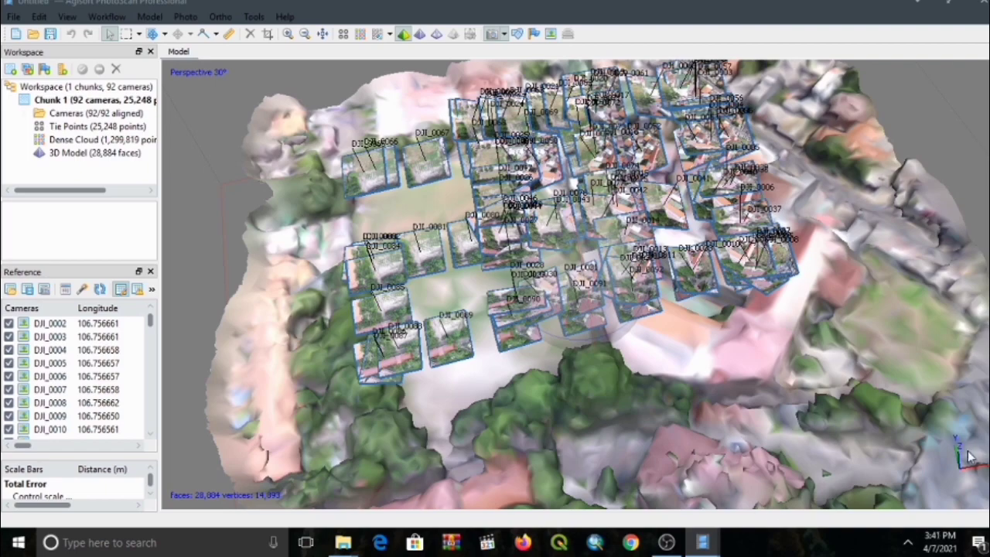
Hide the camera positions and examine the 3D mesh from several angles
{"action": "mouse_move", "coordinate": [604, 276]}
{"action": "left_mouse_down"}
{"action": "mouse_move", "coordinate": [593, 216]}
{"action": "mouse_move", "coordinate": [602, 280]}
{"action": "left_mouse_up"}
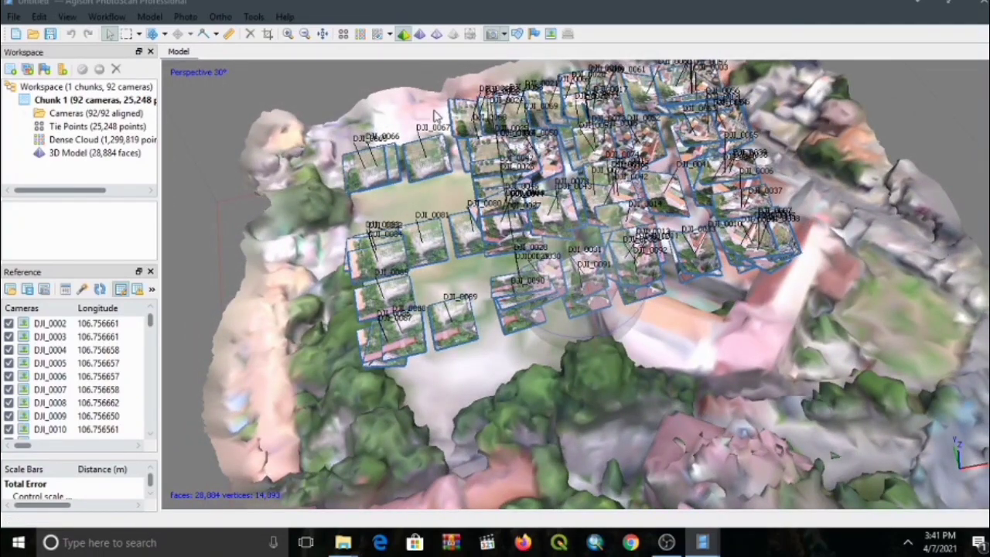
{"action": "left_click", "coordinate": [496, 37]}
{"action": "left_click_drag", "start_coordinate": [567, 220], "coordinate": [588, 249]}
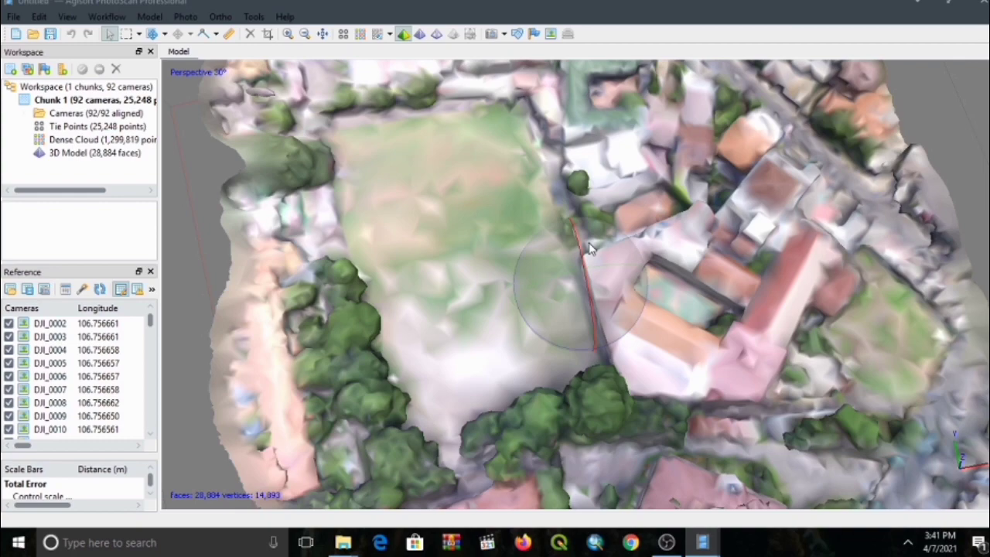
{"action": "left_click_drag", "start_coordinate": [580, 260], "coordinate": [580, 252]}
{"action": "left_click_drag", "start_coordinate": [579, 247], "coordinate": [618, 250]}
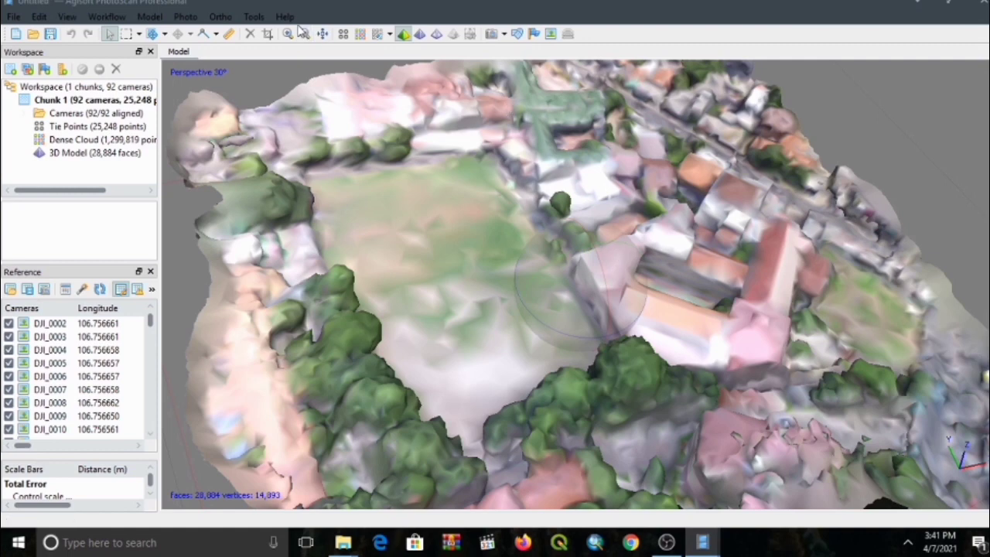
Build the model texture with Generic mapping, Min intensity blending and a texture size/count of 4096 x 1
{"action": "left_click", "coordinate": [121, 19]}
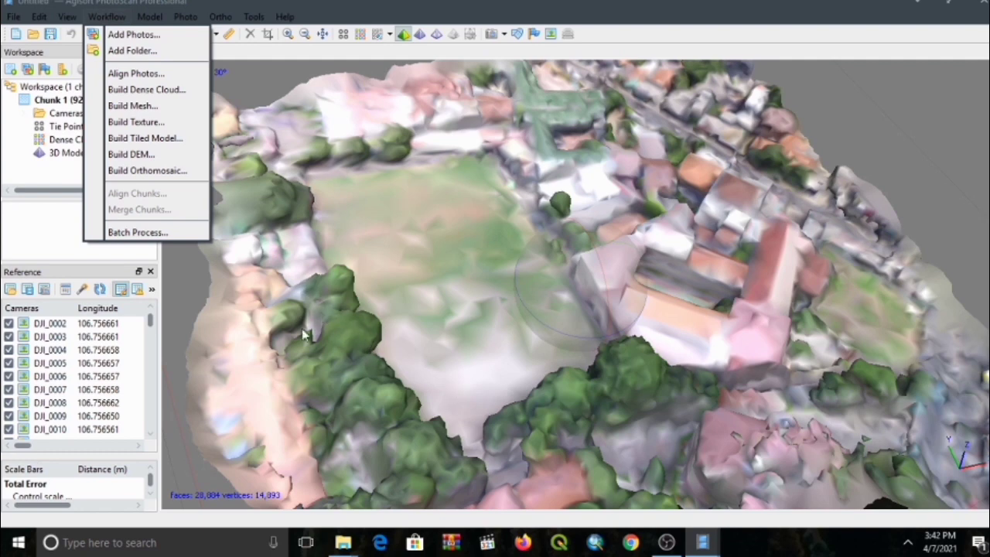
{"action": "left_click", "coordinate": [174, 126]}
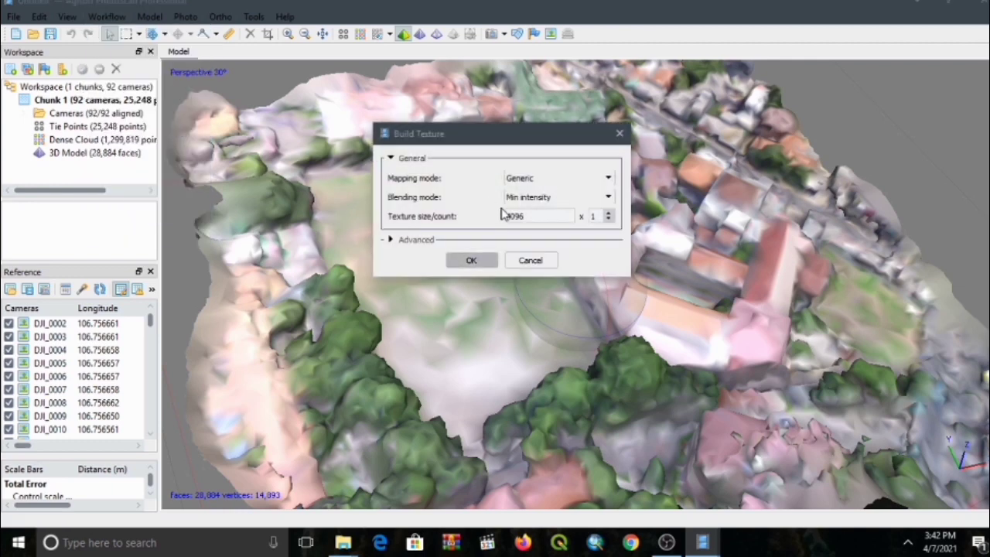
{"action": "left_click", "coordinate": [530, 199]}
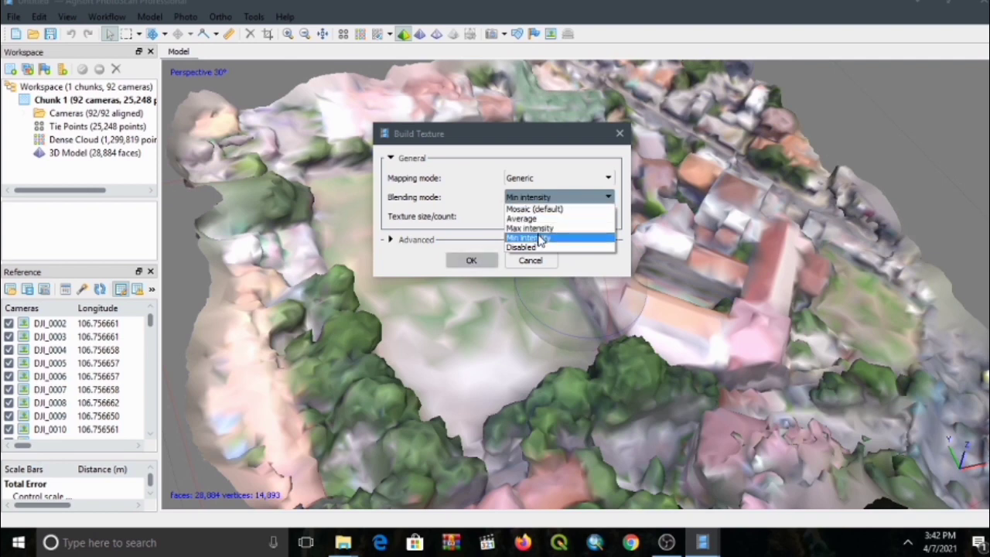
{"action": "left_click", "coordinate": [540, 238]}
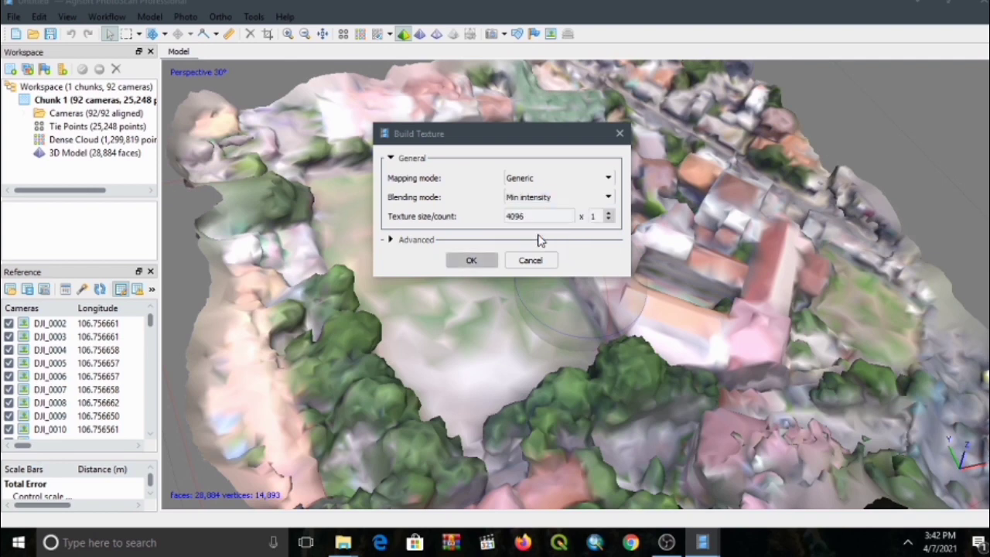
{"action": "left_click", "coordinate": [608, 178]}
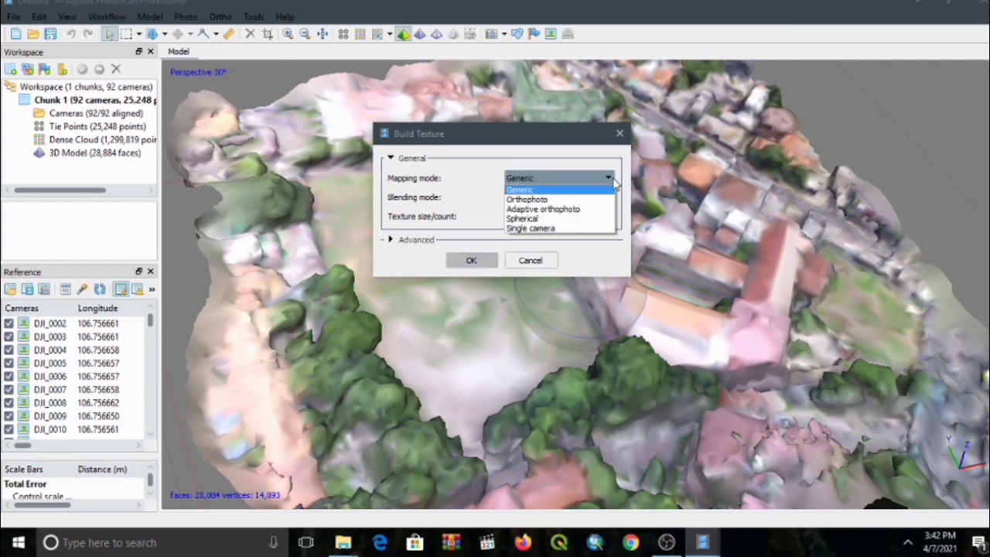
{"action": "left_click", "coordinate": [614, 180]}
{"action": "left_click", "coordinate": [614, 180]}
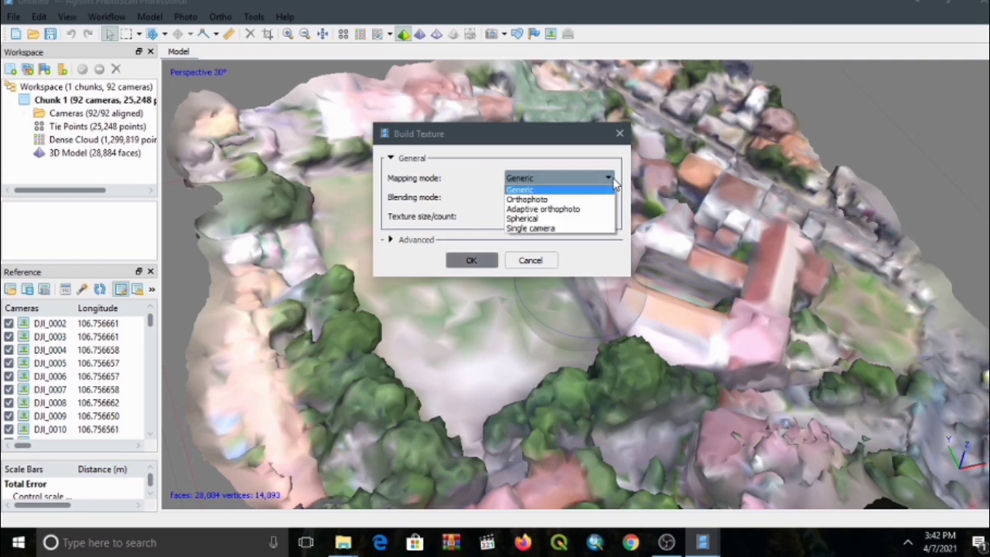
{"action": "left_click", "coordinate": [614, 180]}
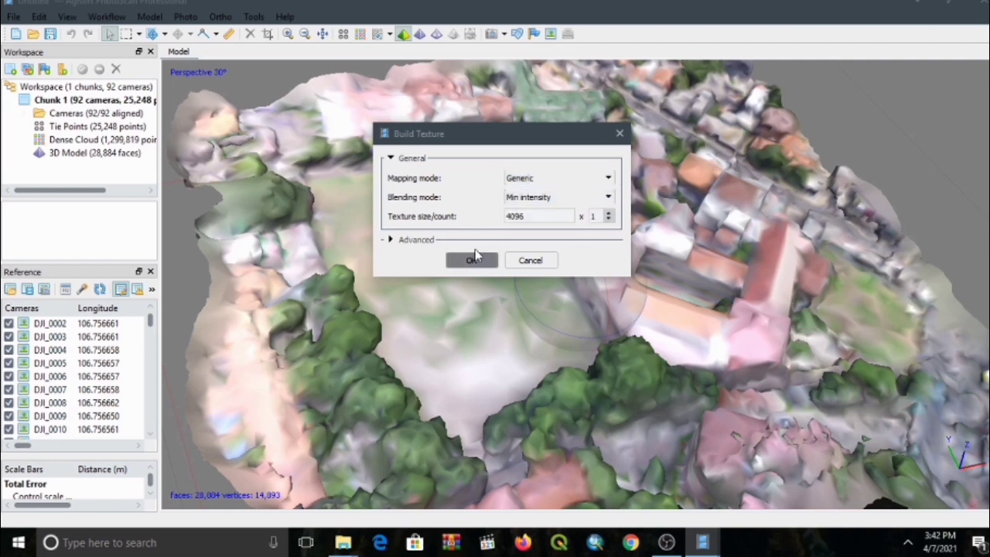
{"action": "left_click", "coordinate": [472, 261]}
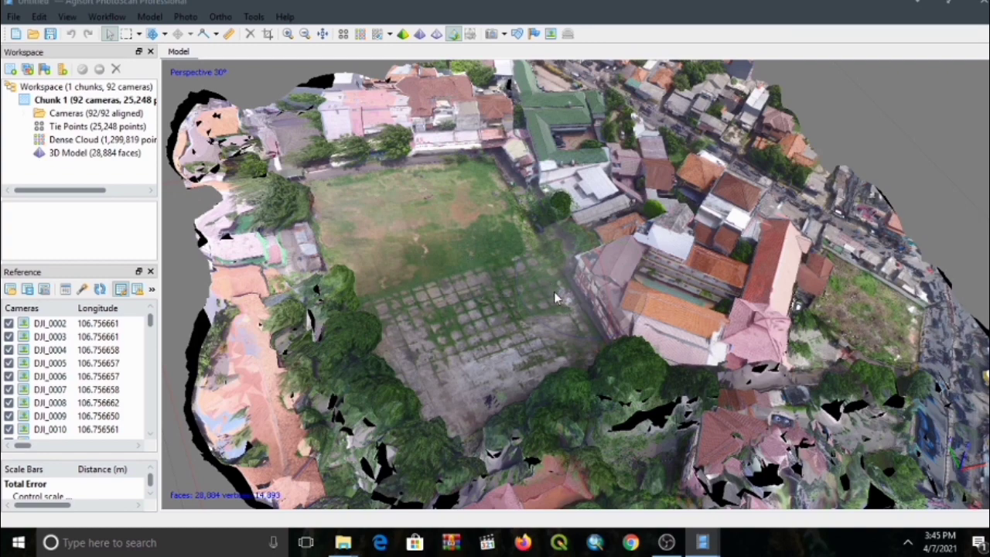
Examine the textured 3D model from several angles and zoom levels, including the field, trees and buildings
{"action": "left_click_drag", "start_coordinate": [554, 298], "coordinate": [594, 297]}
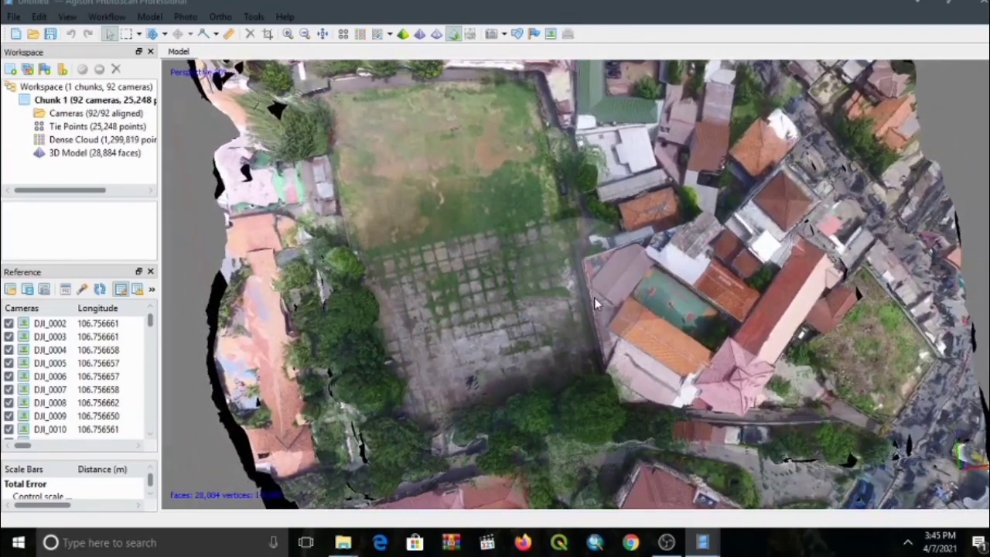
{"action": "left_click", "coordinate": [290, 35]}
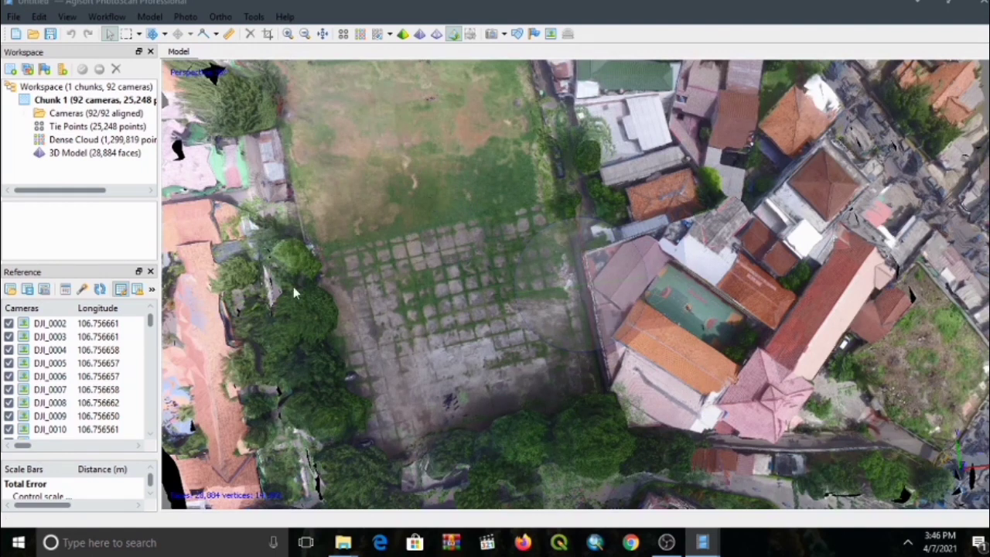
{"action": "left_click_drag", "start_coordinate": [593, 285], "coordinate": [583, 257]}
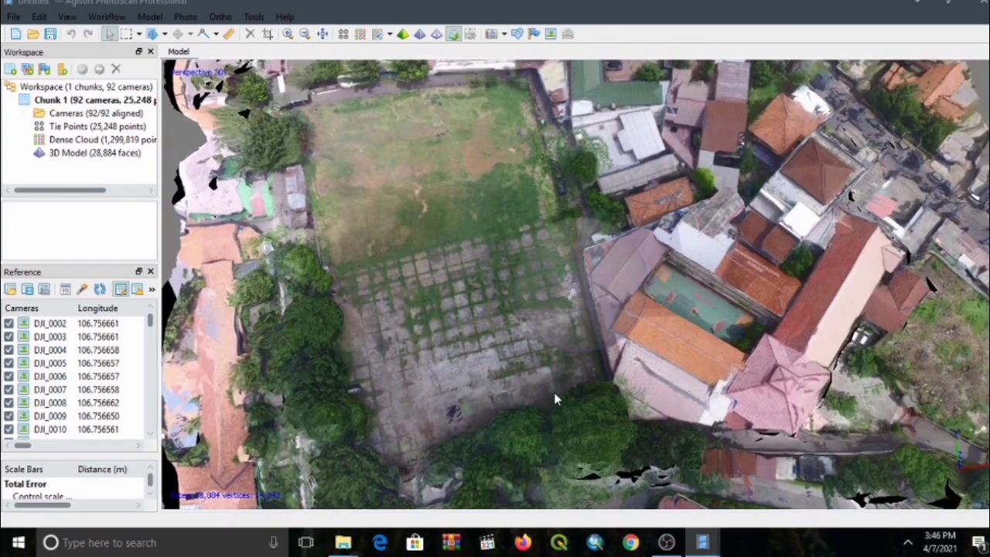
{"action": "left_click_drag", "start_coordinate": [596, 252], "coordinate": [597, 242]}
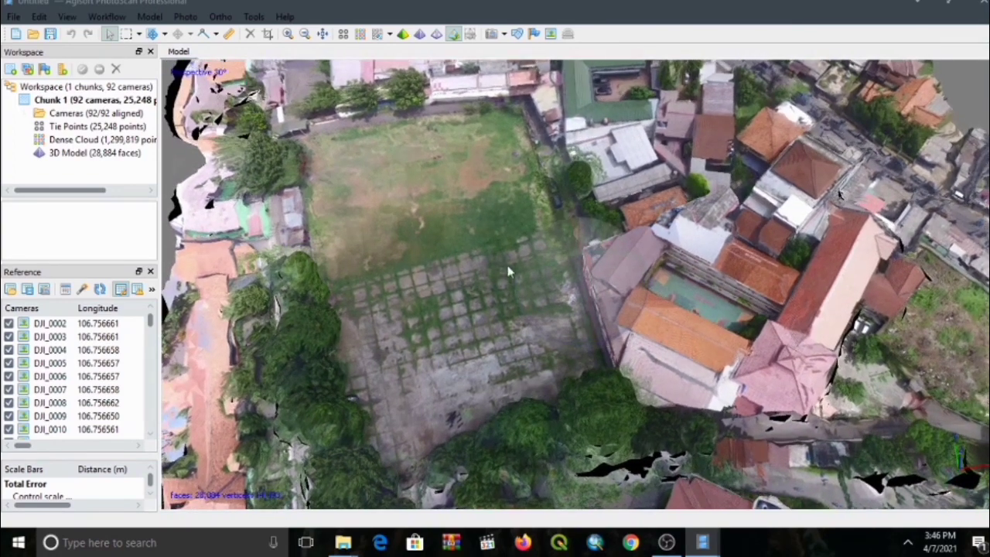
{"action": "left_click_drag", "start_coordinate": [629, 276], "coordinate": [619, 306]}
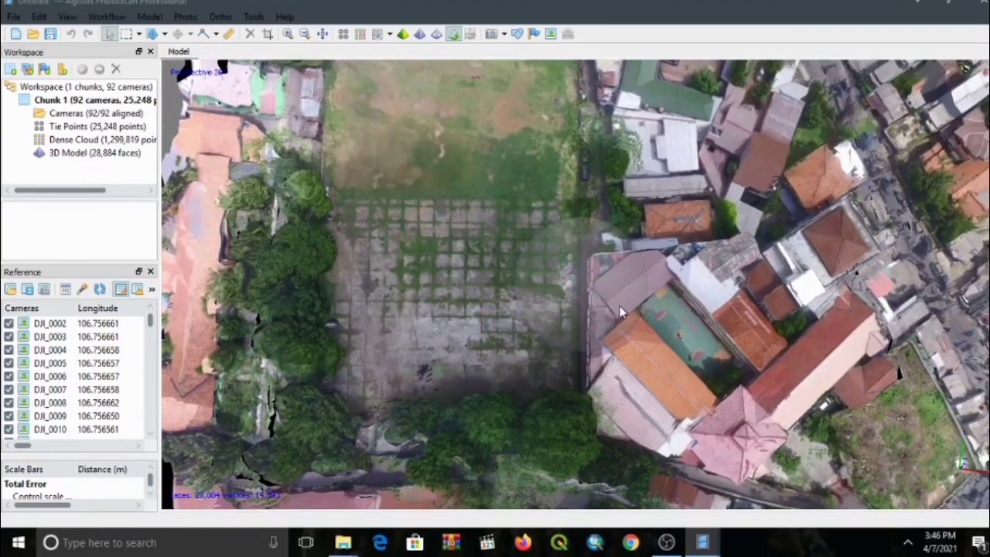
{"action": "left_click", "coordinate": [304, 34]}
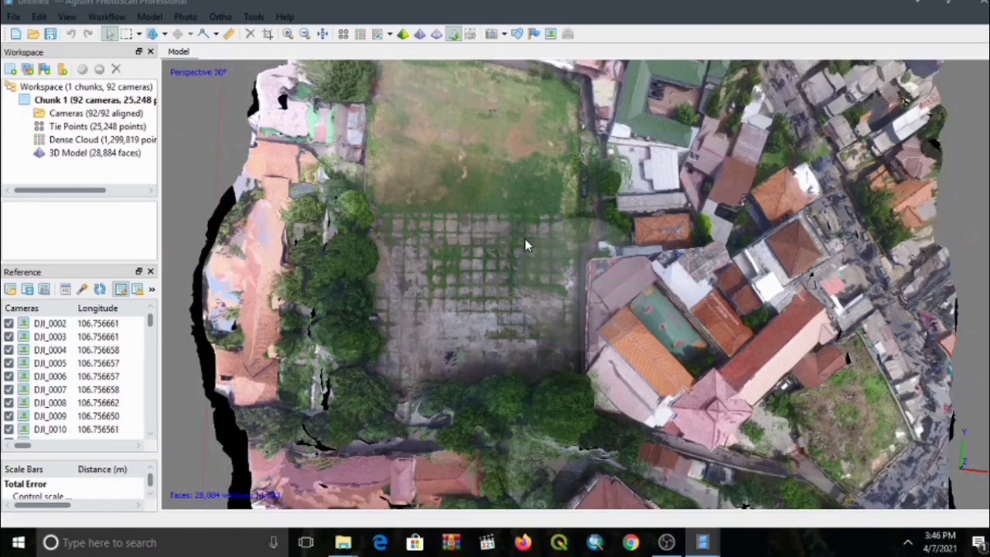
{"action": "mouse_move", "coordinate": [592, 290]}
{"action": "left_mouse_down"}
{"action": "mouse_move", "coordinate": [588, 236]}
{"action": "mouse_move", "coordinate": [602, 246]}
{"action": "mouse_move", "coordinate": [576, 259]}
{"action": "mouse_move", "coordinate": [579, 245]}
{"action": "mouse_move", "coordinate": [574, 286]}
{"action": "left_mouse_up"}
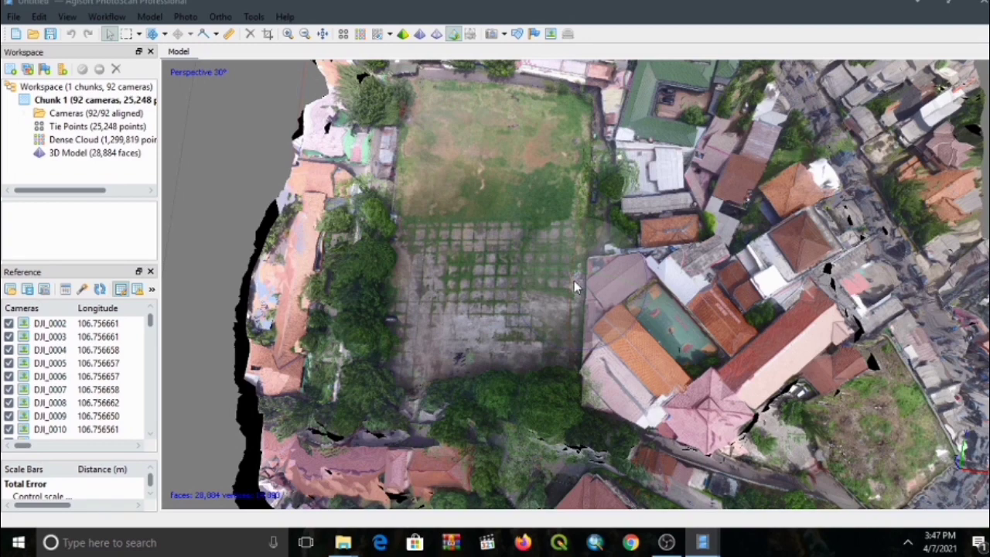
{"action": "left_click_drag", "start_coordinate": [573, 281], "coordinate": [615, 295]}
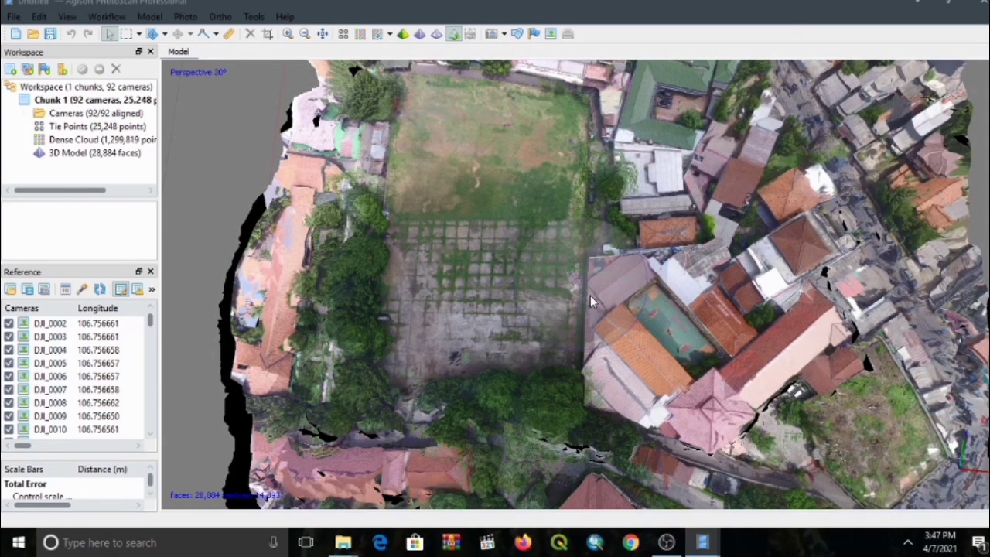
{"action": "left_click_drag", "start_coordinate": [589, 294], "coordinate": [587, 307]}
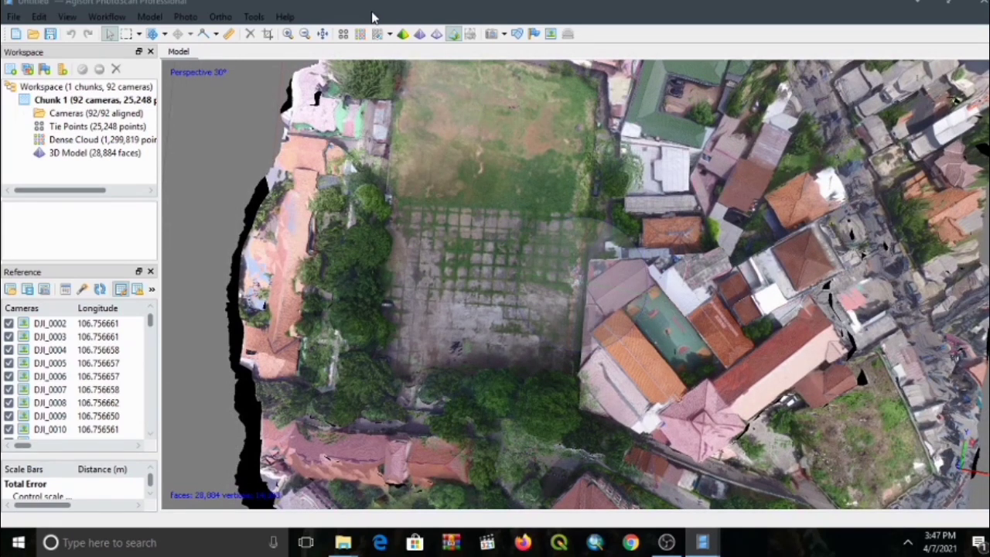
Try to build a DEM from the dense cloud in the geographic WGS 84 (EPSG::4326) projection with default interpolation
{"action": "left_click", "coordinate": [107, 16]}
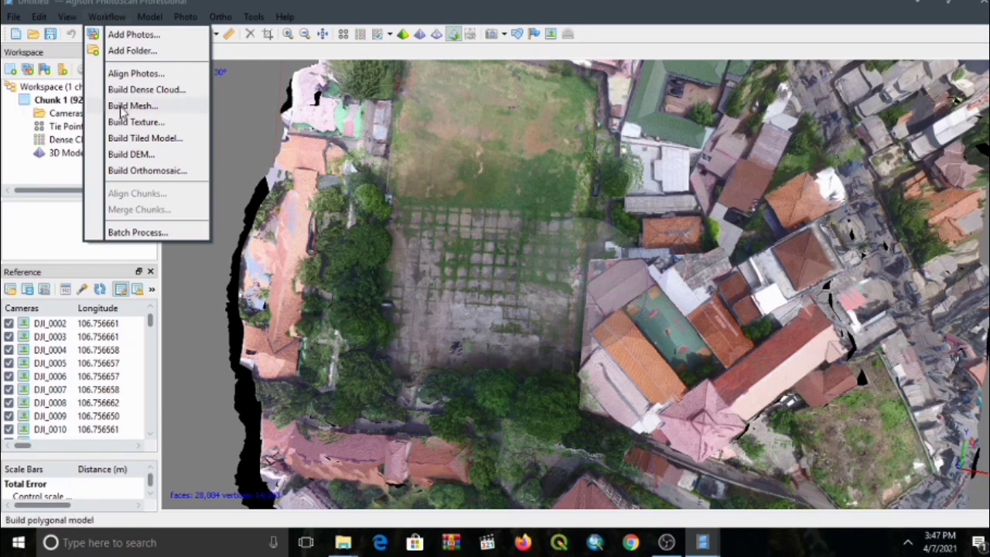
{"action": "left_click", "coordinate": [121, 157]}
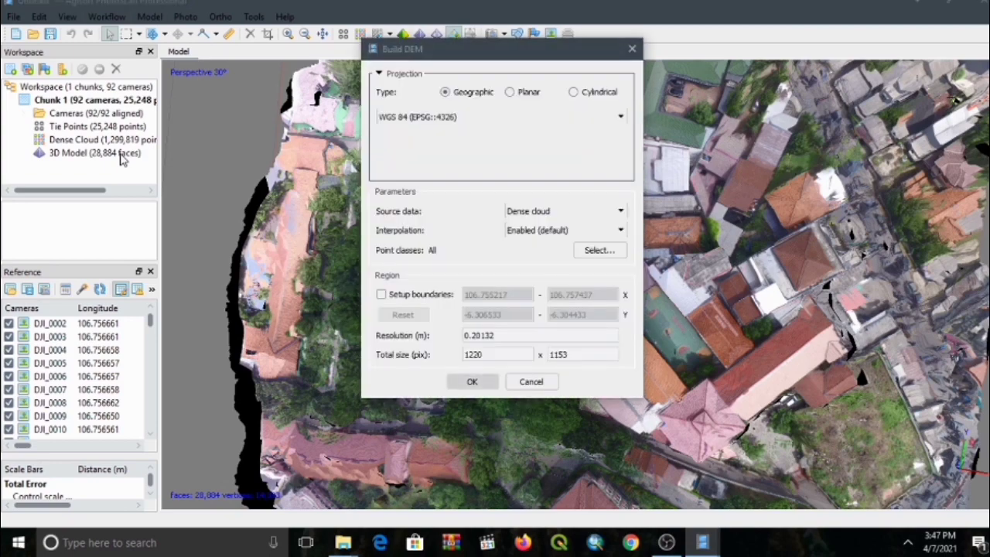
{"action": "left_click", "coordinate": [465, 117]}
{"action": "left_click", "coordinate": [466, 116]}
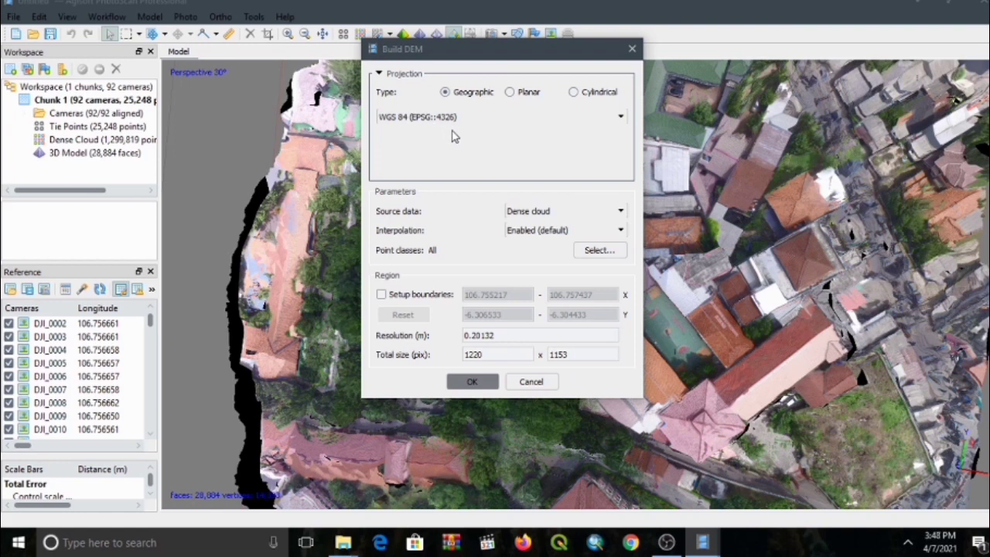
{"action": "left_click", "coordinate": [473, 382]}
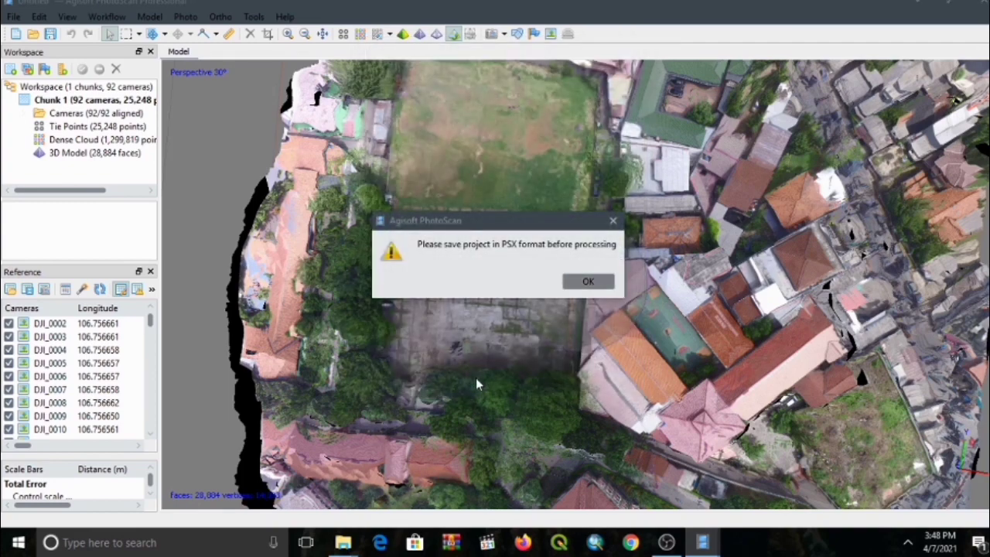
{"action": "left_click", "coordinate": [587, 282]}
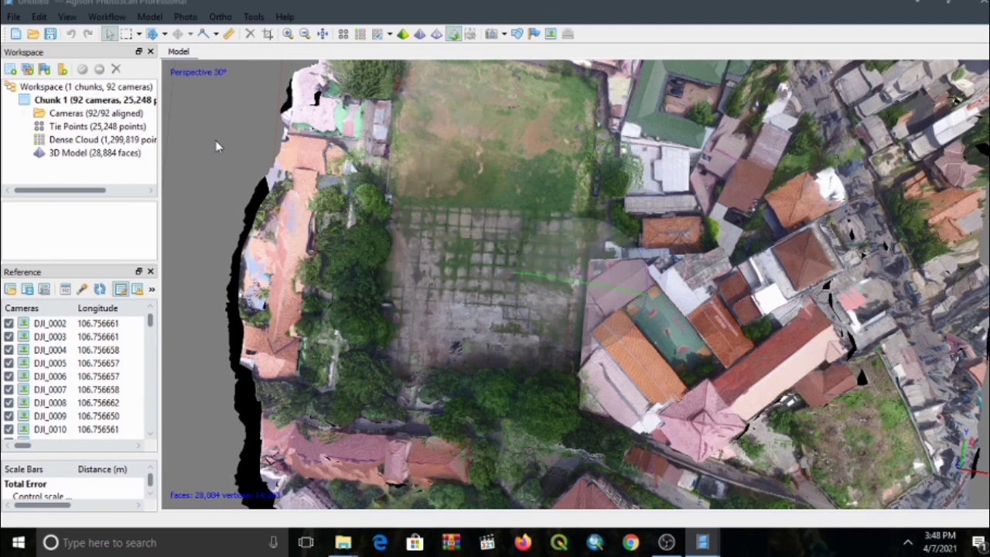
Save the project as Lat_Drone_2021 in PhotoScan Project (*.psx) format in the PELATIHAN DRONE FOR MAPPING GURU 2021 folder
{"action": "left_click", "coordinate": [14, 16]}
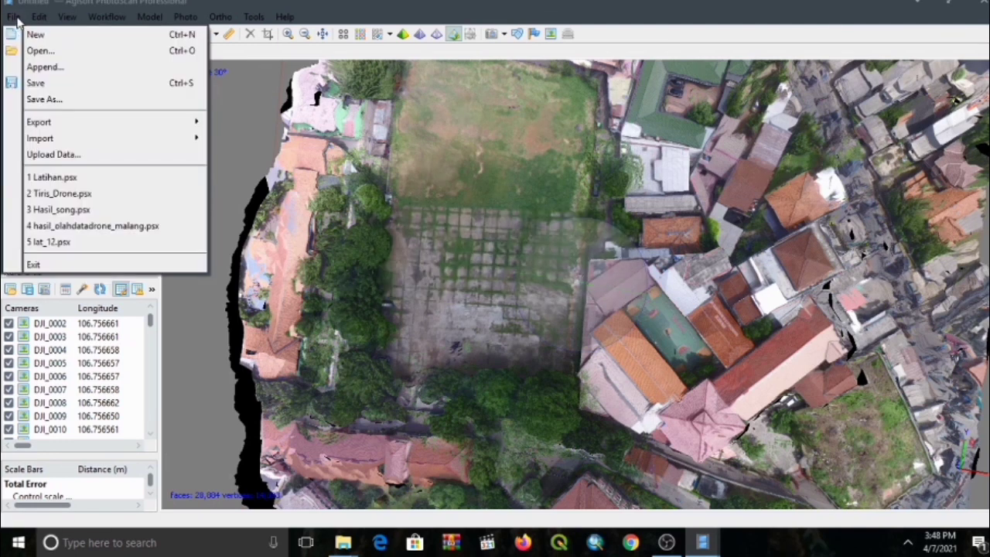
{"action": "left_click", "coordinate": [38, 83]}
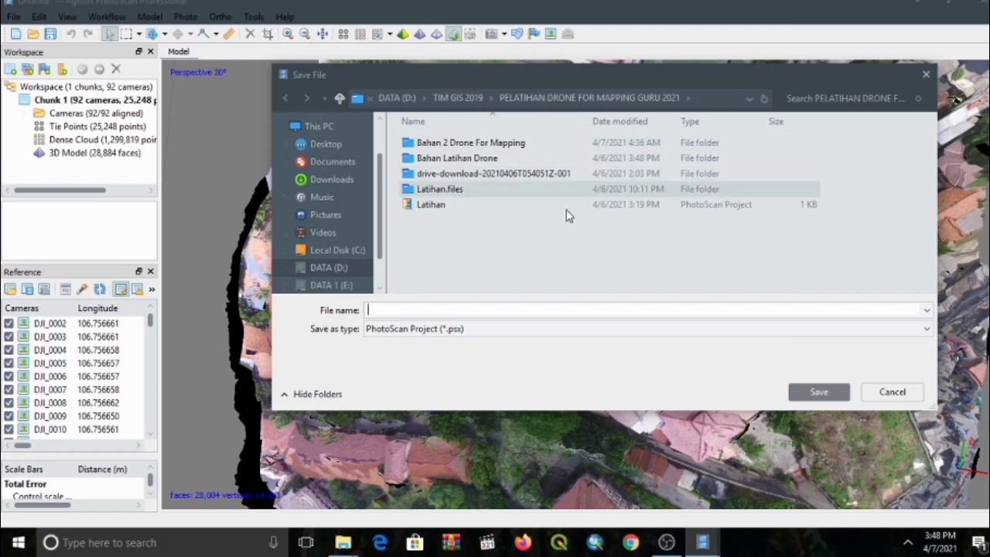
{"action": "type", "text": "Lat"}
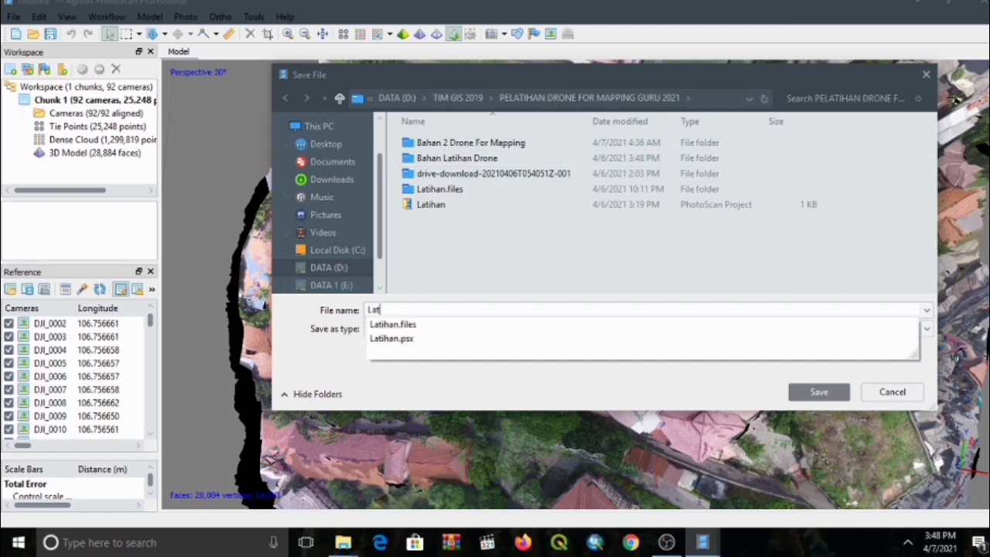
{"action": "type", "text": "_"}
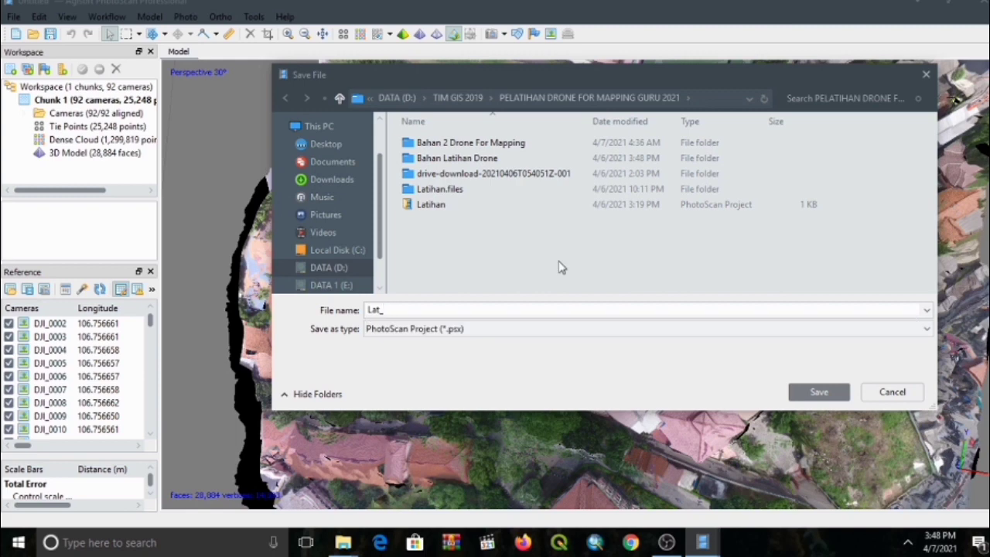
{"action": "type", "text": "F"}
{"action": "type", "text": "rone_202"}
{"action": "key", "text": "Tab"}
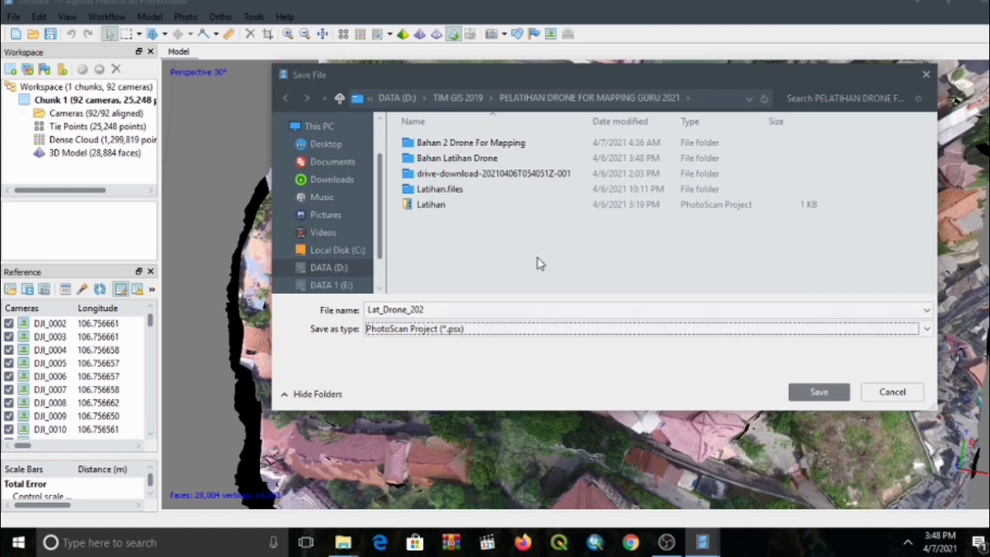
{"action": "left_click", "coordinate": [451, 307]}
{"action": "left_click", "coordinate": [452, 308]}
{"action": "type", "text": "1"}
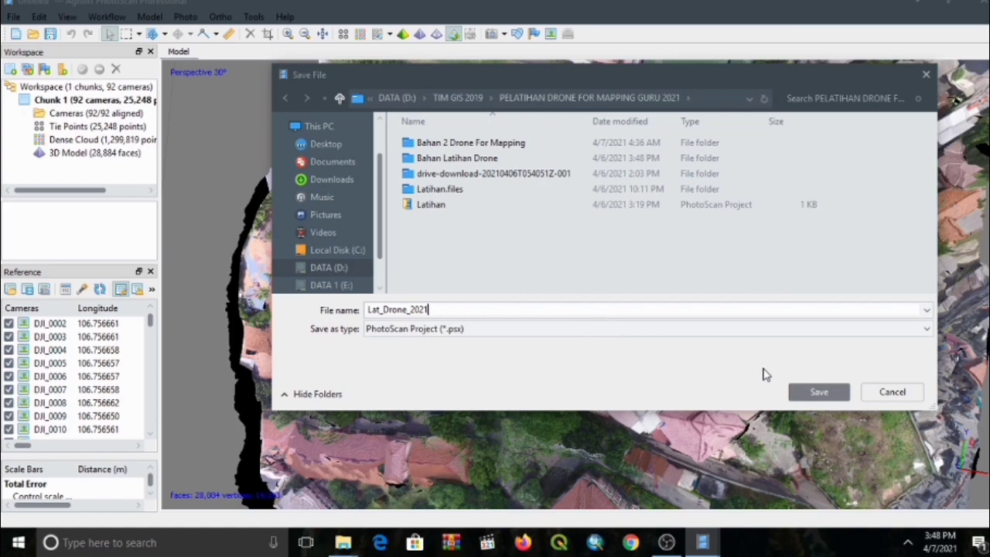
{"action": "left_click", "coordinate": [800, 393]}
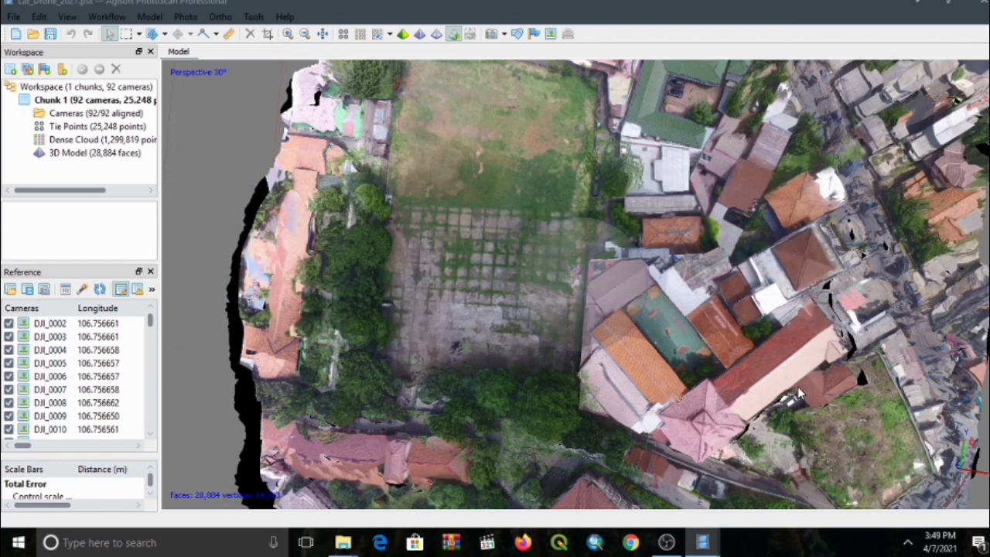
Build the DEM from the dense cloud in WGS 84 (EPSG::4326) with interpolation enabled, and open it from Chunk 1
{"action": "left_click_drag", "start_coordinate": [748, 341], "coordinate": [727, 298]}
{"action": "mouse_move", "coordinate": [584, 255]}
{"action": "left_mouse_down"}
{"action": "mouse_move", "coordinate": [580, 244]}
{"action": "mouse_move", "coordinate": [580, 253]}
{"action": "left_mouse_up"}
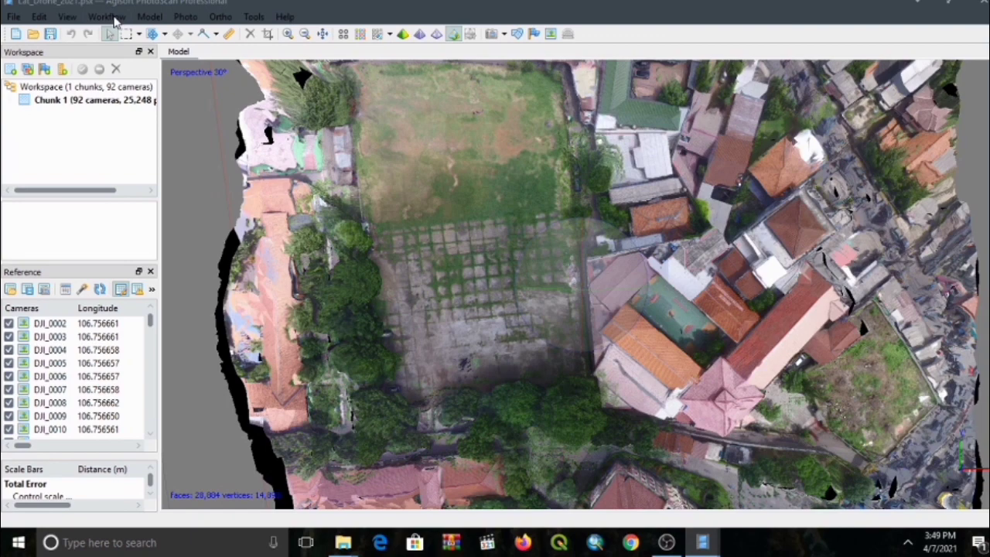
{"action": "left_click", "coordinate": [113, 18]}
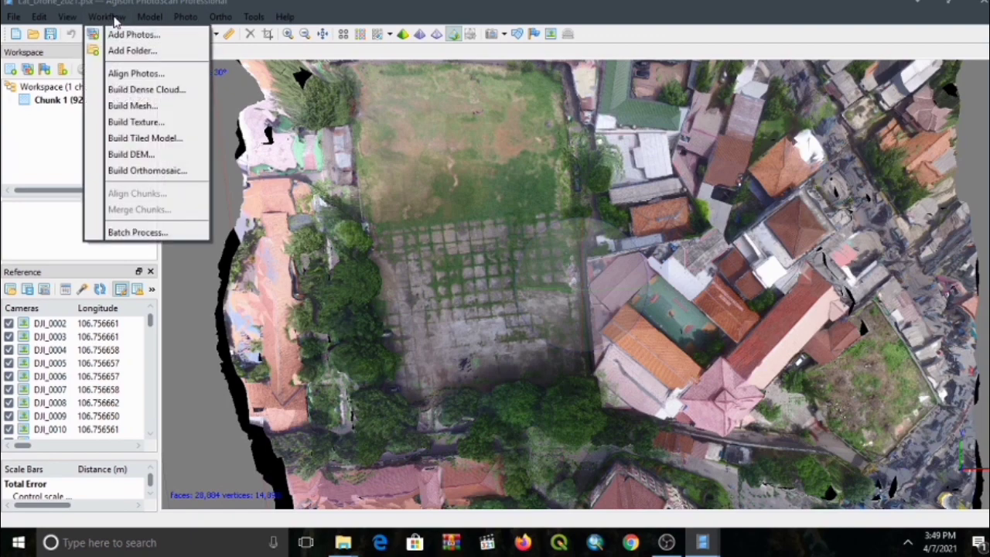
{"action": "left_click", "coordinate": [122, 155]}
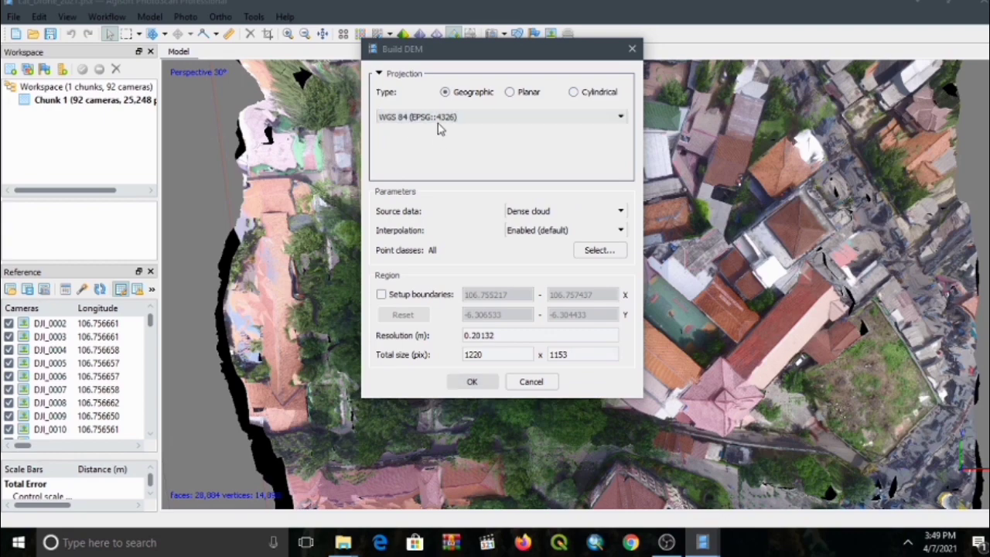
{"action": "left_click", "coordinate": [477, 380]}
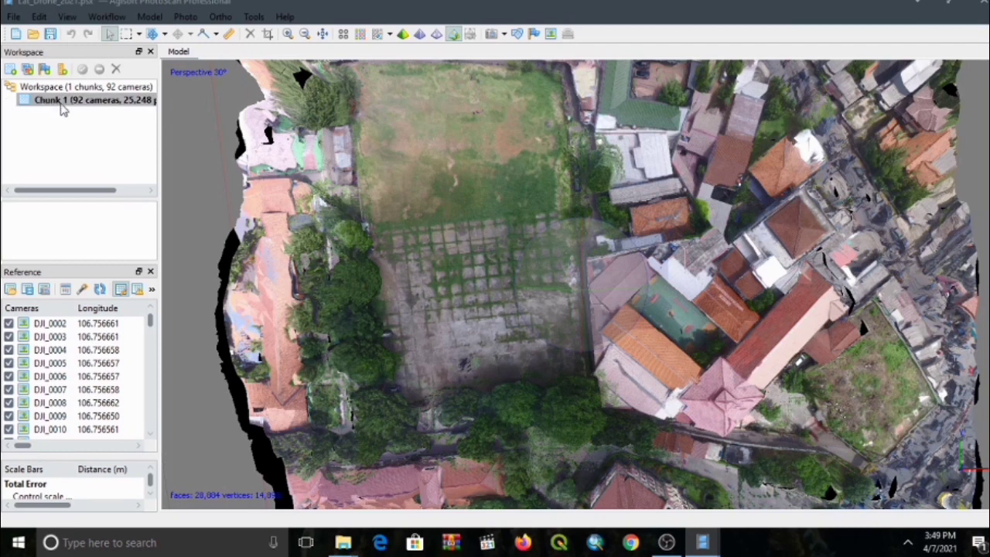
{"action": "left_click", "coordinate": [11, 102]}
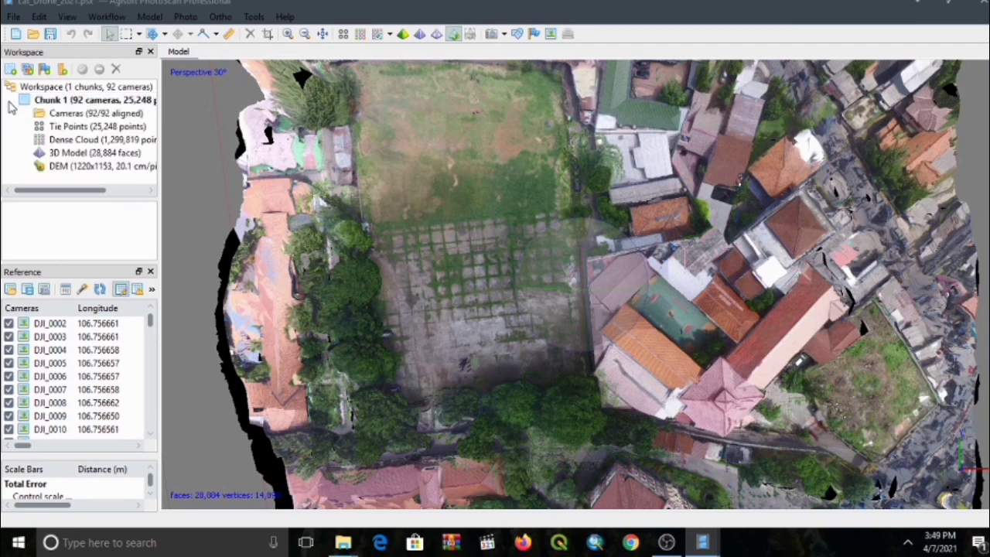
{"action": "double_click", "coordinate": [72, 167]}
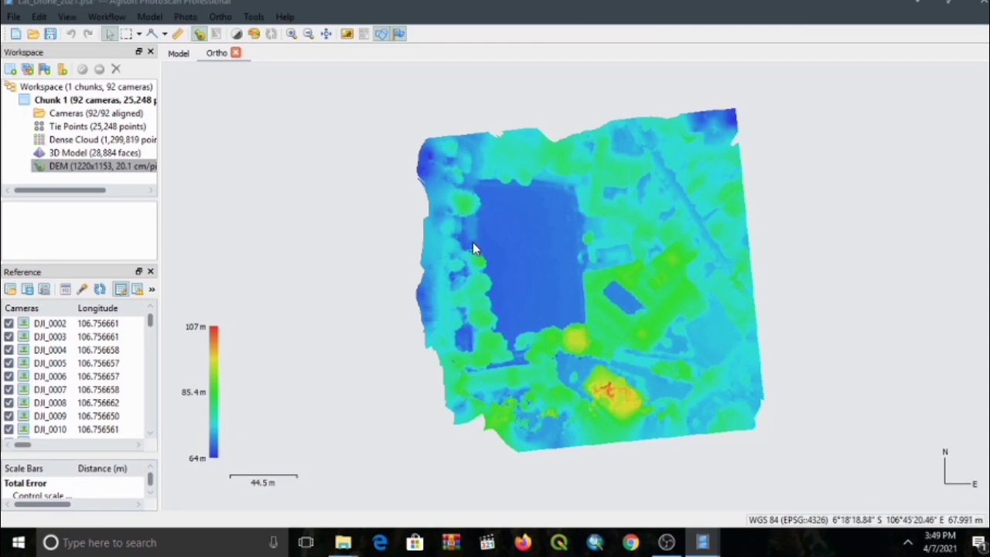
Examine the DEM, compare it with the textured 3D model, and close the DEM view
{"action": "left_click_drag", "start_coordinate": [510, 261], "coordinate": [471, 256]}
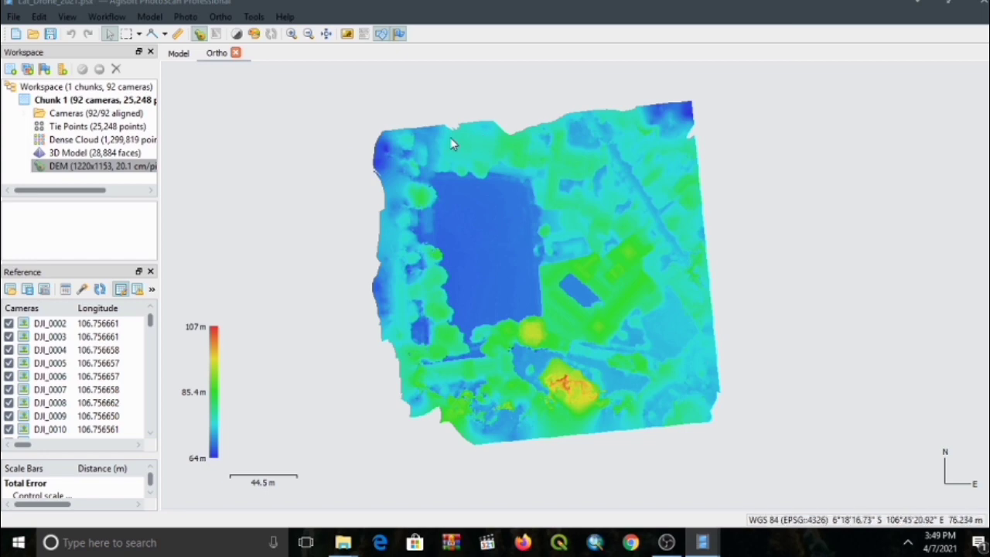
{"action": "left_click", "coordinate": [178, 53]}
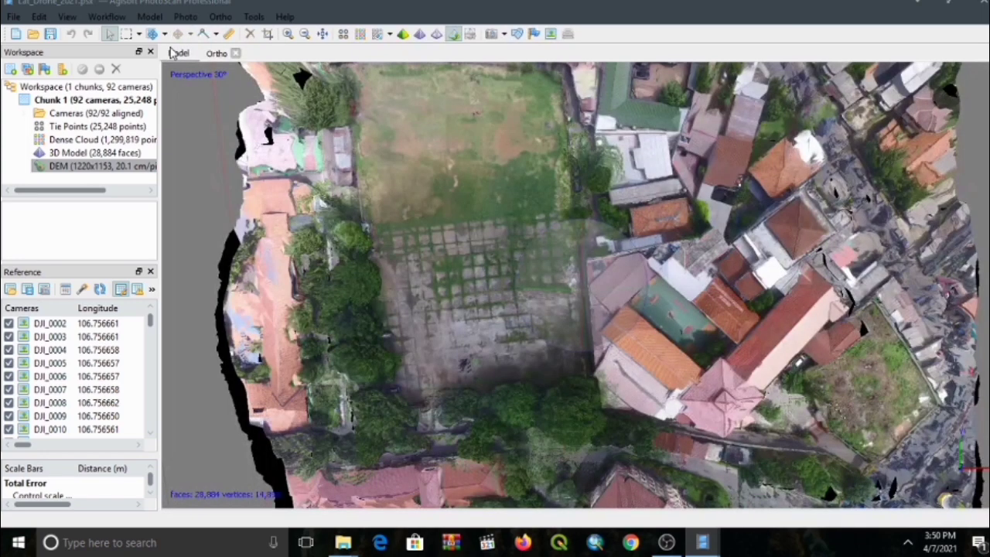
{"action": "left_click", "coordinate": [213, 53]}
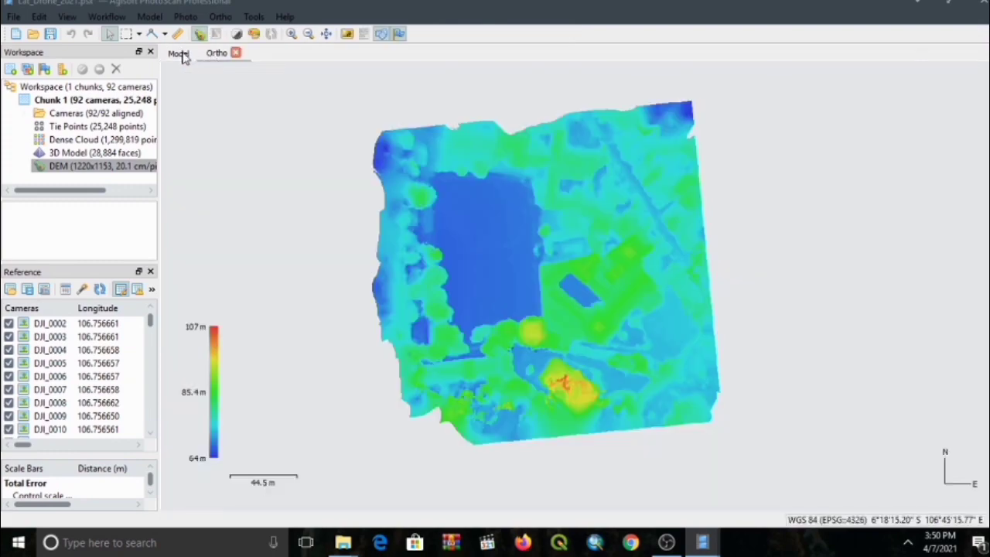
{"action": "left_click", "coordinate": [181, 53]}
{"action": "left_click", "coordinate": [216, 54]}
{"action": "left_click", "coordinate": [236, 53]}
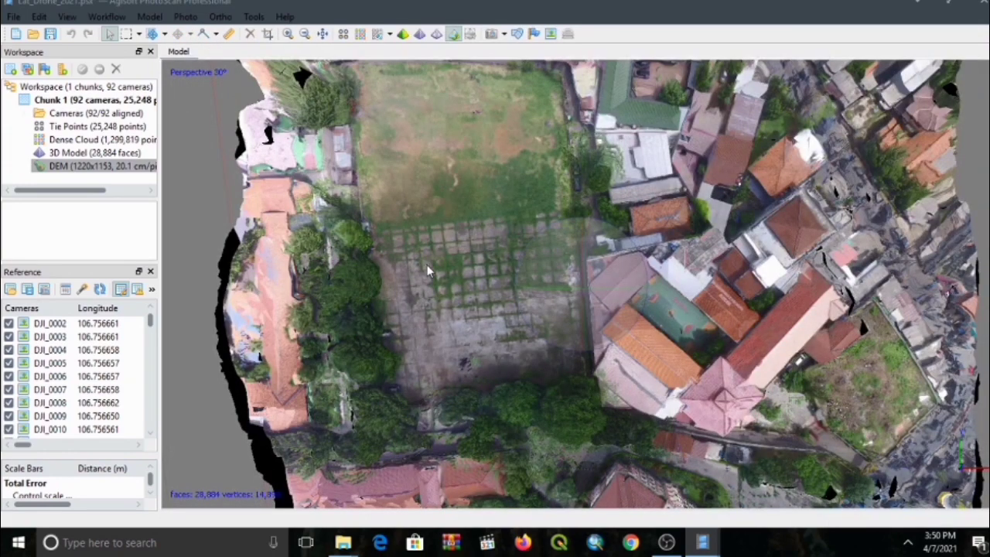
Build the orthomosaic in WGS 84 (EPSG::4326) from the DEM surface with default Mosaic blending and hole filling enabled
{"action": "left_click_drag", "start_coordinate": [421, 269], "coordinate": [457, 237]}
{"action": "mouse_move", "coordinate": [577, 288]}
{"action": "left_mouse_down"}
{"action": "mouse_move", "coordinate": [574, 259]}
{"action": "mouse_move", "coordinate": [577, 273]}
{"action": "left_mouse_up"}
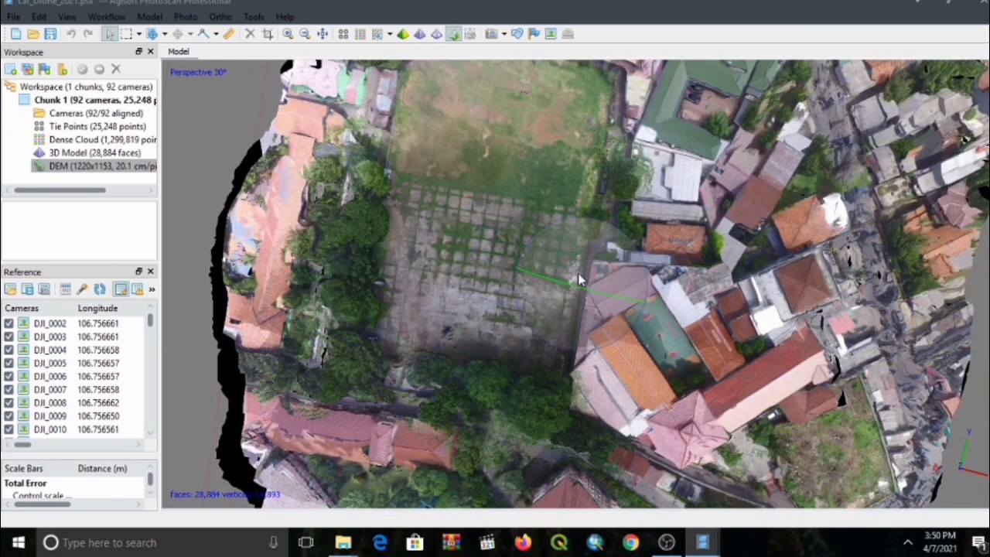
{"action": "left_click_drag", "start_coordinate": [578, 273], "coordinate": [578, 250]}
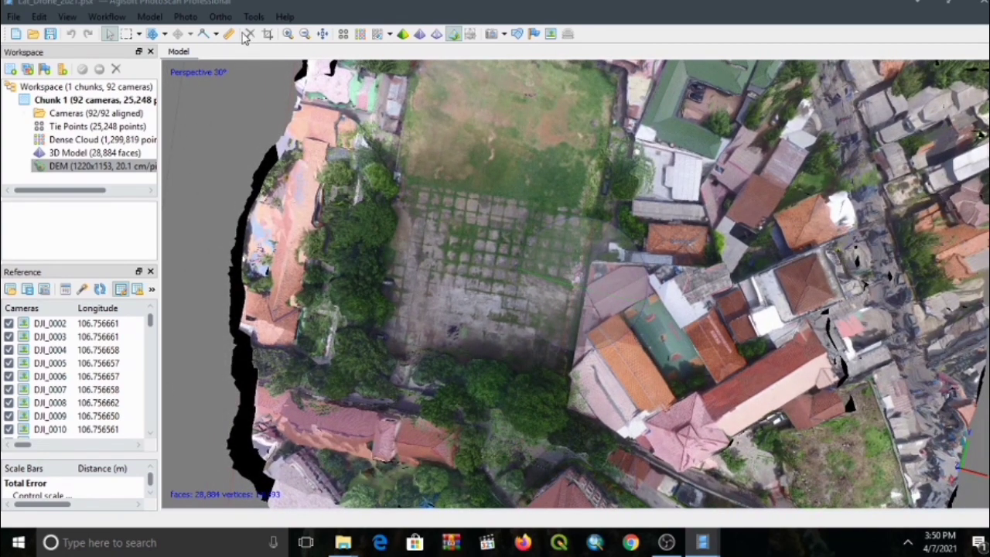
{"action": "left_click", "coordinate": [99, 17]}
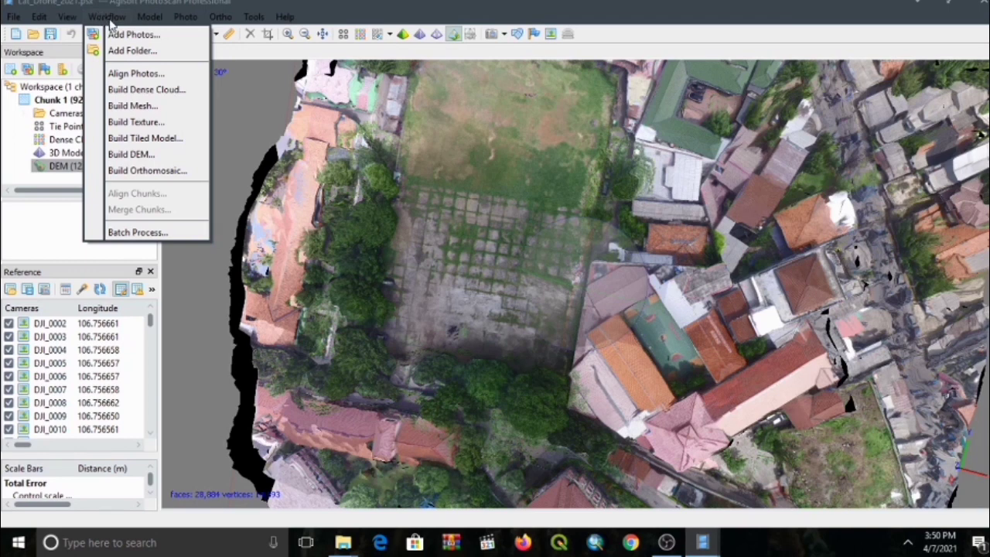
{"action": "left_click", "coordinate": [155, 172]}
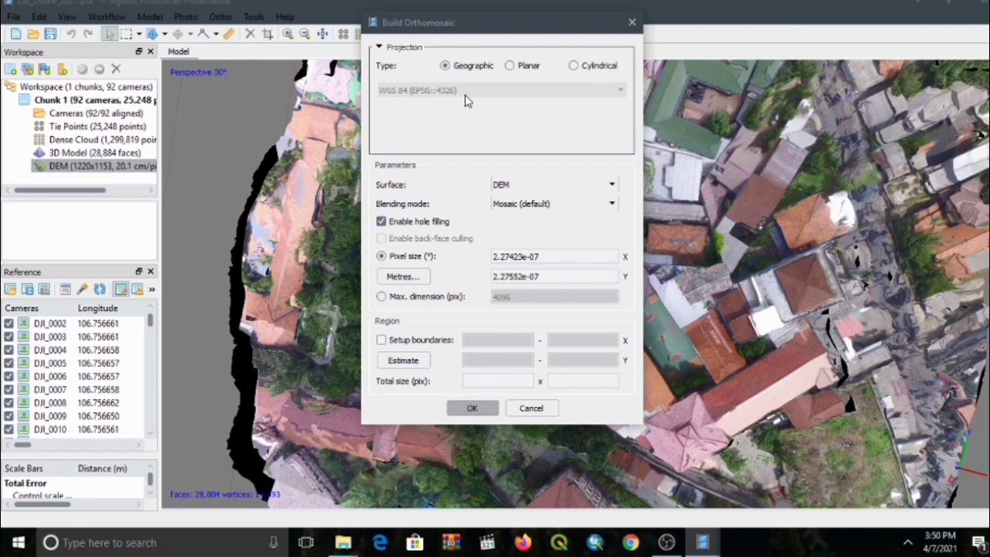
{"action": "left_click", "coordinate": [473, 407]}
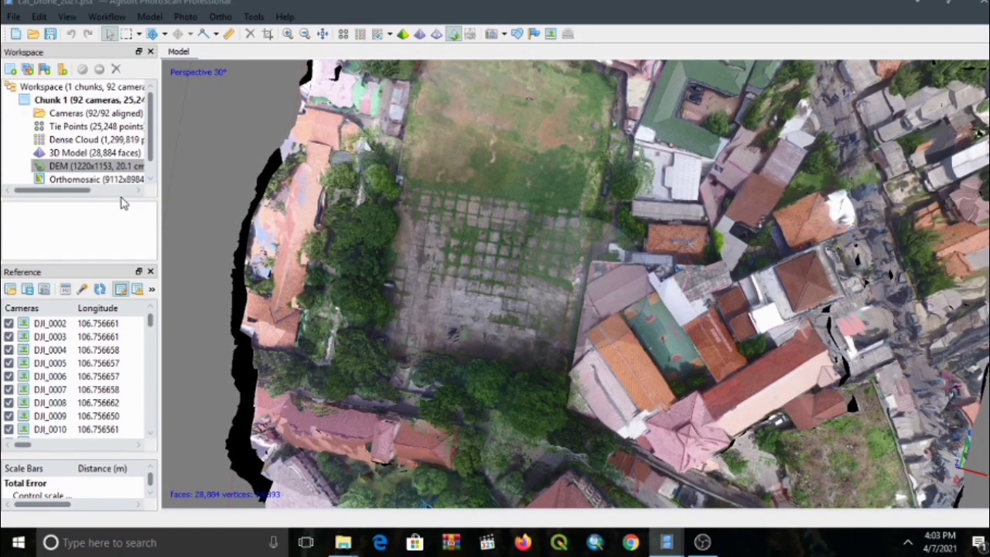
Enlarge the workspace tree and open the orthomosaic of Chunk 1
{"action": "mouse_move", "coordinate": [121, 198]}
{"action": "left_mouse_down"}
{"action": "mouse_move", "coordinate": [119, 227]}
{"action": "mouse_move", "coordinate": [119, 216]}
{"action": "left_mouse_up"}
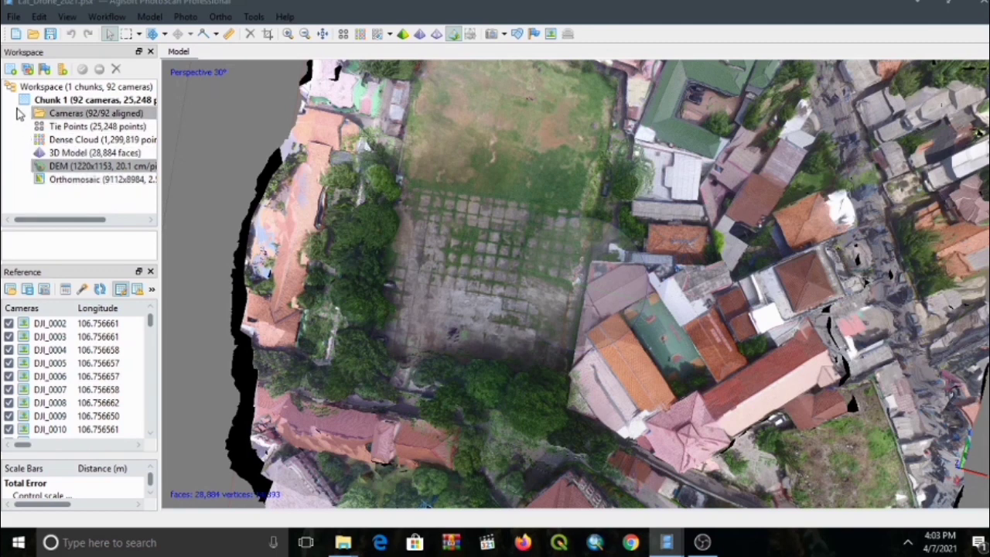
{"action": "left_click", "coordinate": [83, 181]}
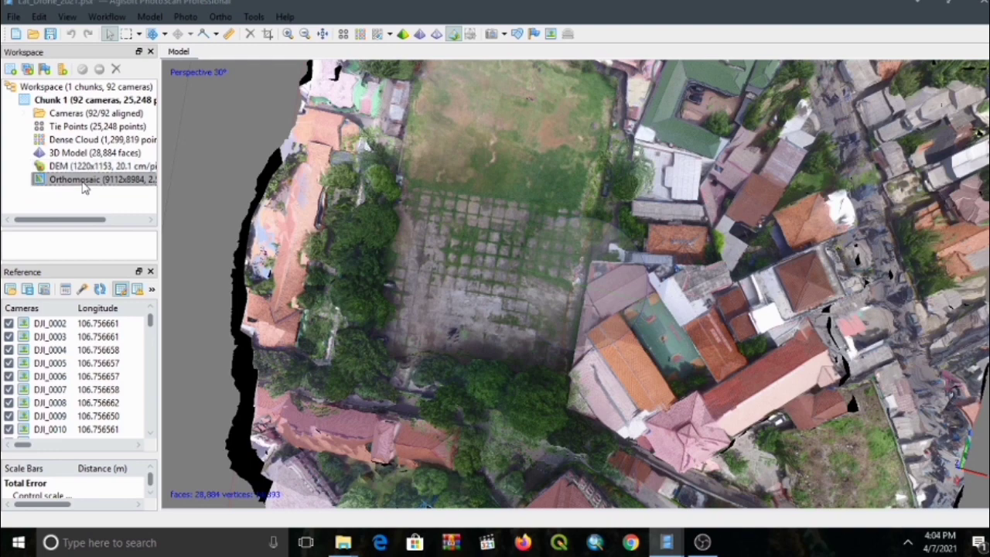
{"action": "double_click", "coordinate": [85, 182]}
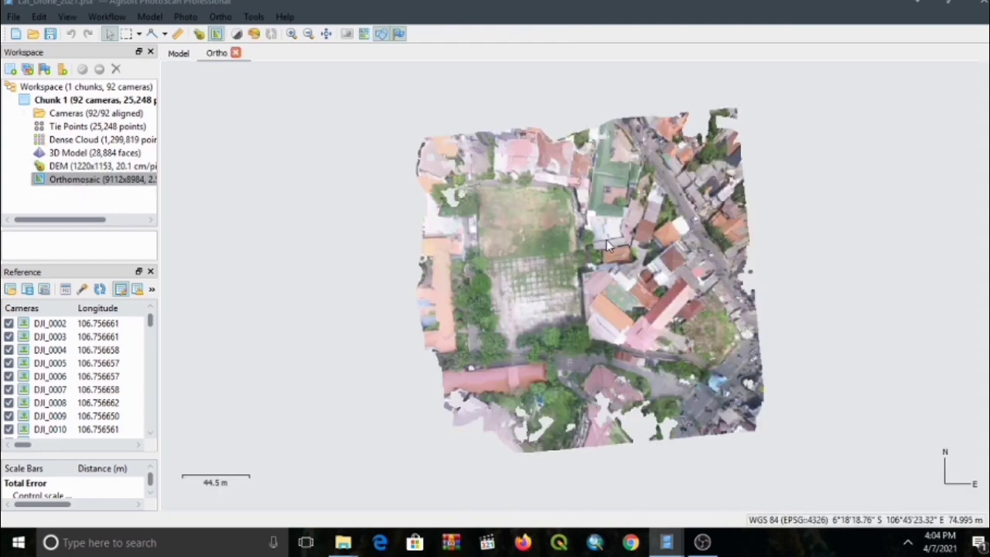
Examine the orthomosaic up close, including the field, the trees and the surrounding buildings
{"action": "left_click", "coordinate": [291, 33]}
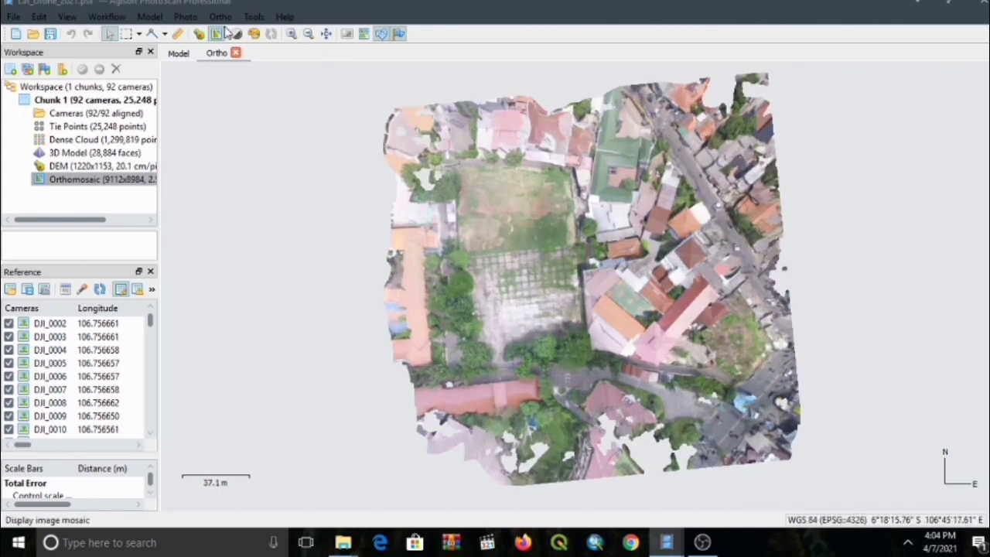
{"action": "left_click", "coordinate": [291, 34]}
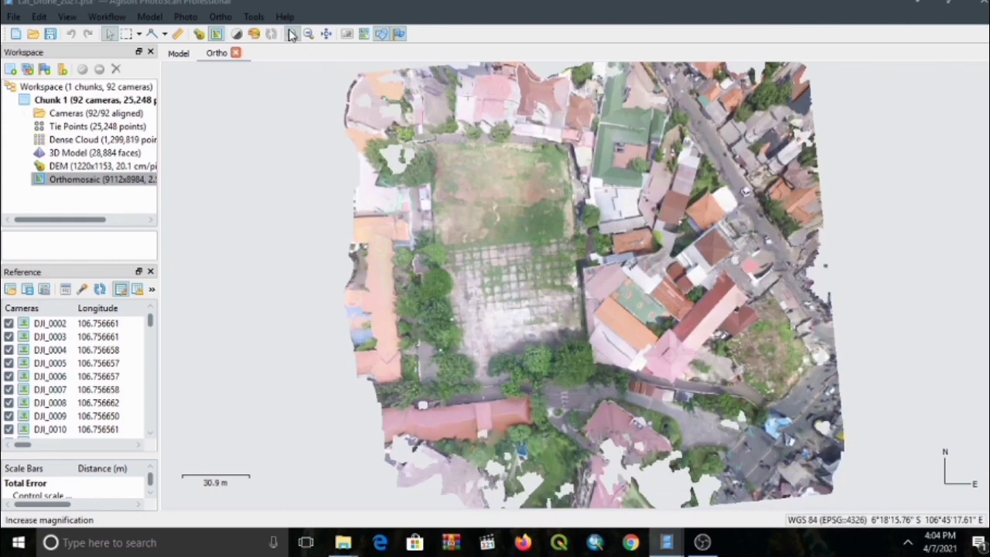
{"action": "left_click", "coordinate": [291, 33]}
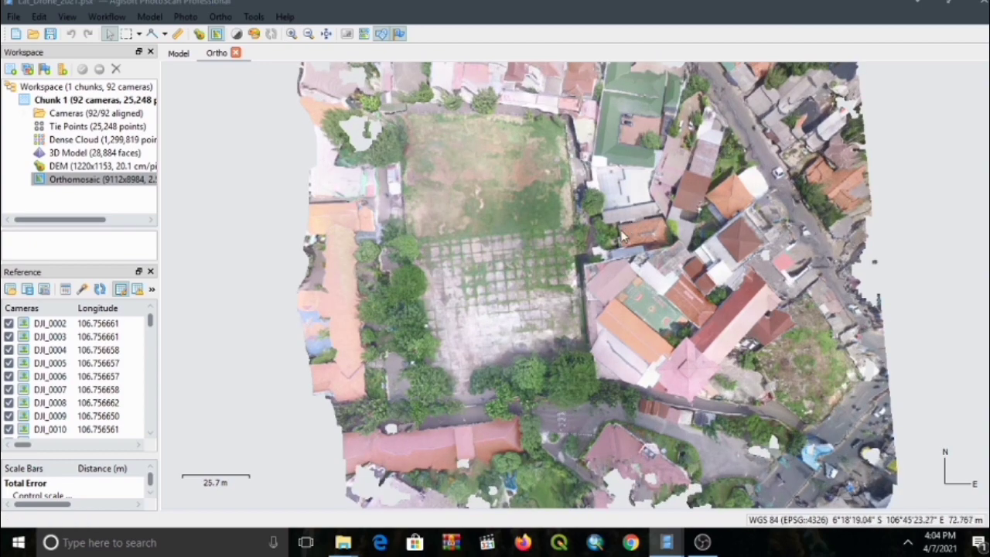
{"action": "left_click_drag", "start_coordinate": [614, 248], "coordinate": [544, 230]}
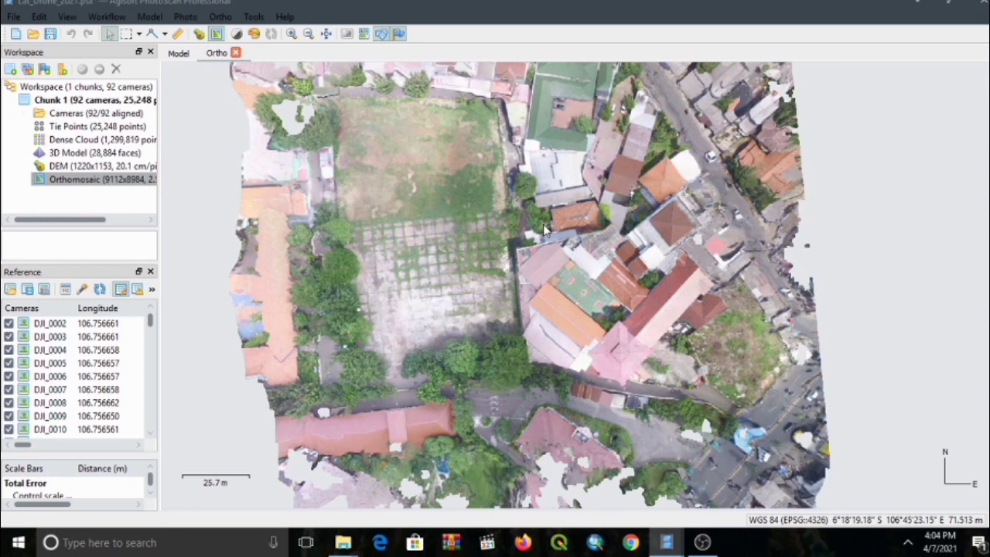
{"action": "left_click", "coordinate": [291, 34]}
{"action": "left_click_drag", "start_coordinate": [384, 235], "coordinate": [384, 268]}
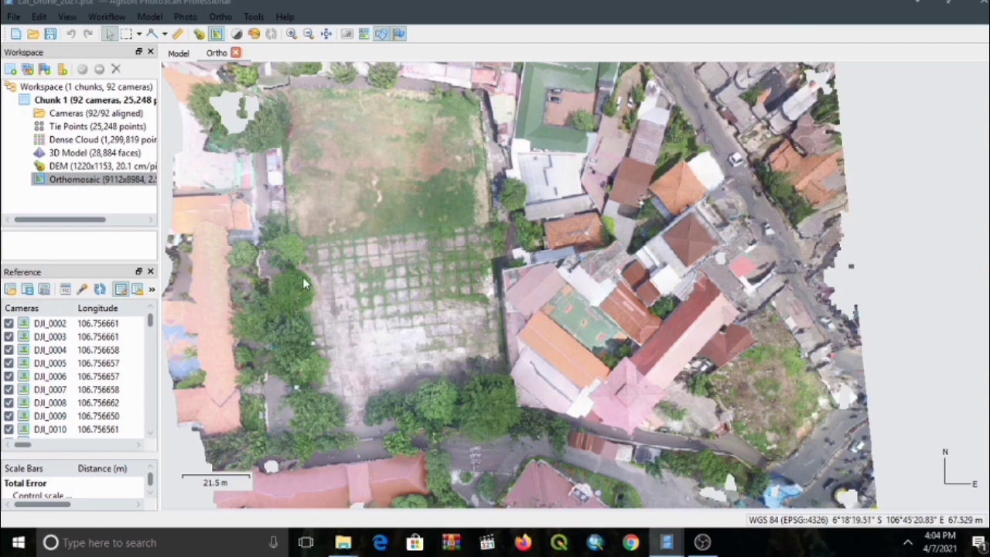
{"action": "left_click_drag", "start_coordinate": [385, 328], "coordinate": [354, 310]}
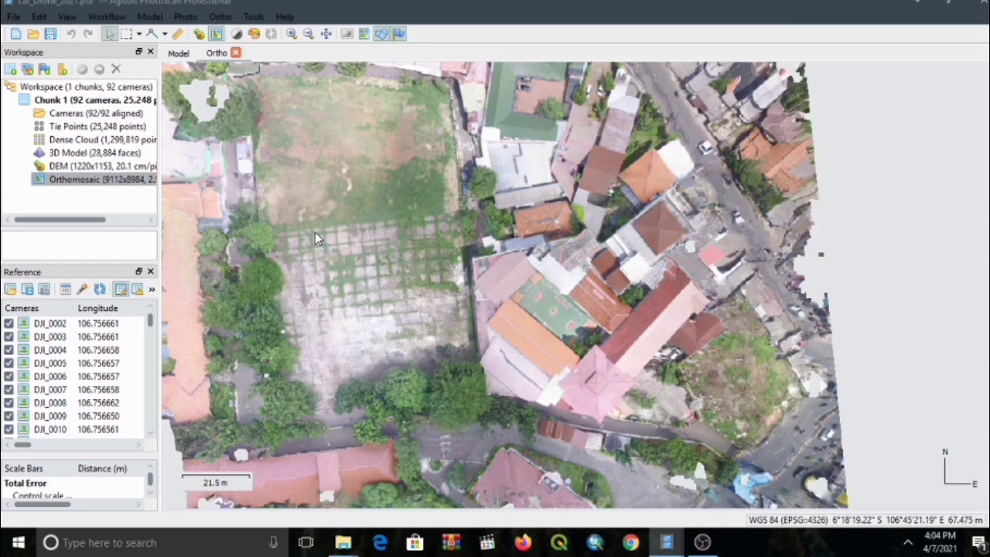
Export the orthomosaic in WGS 84 (EPSG::4326) as the TIFF/GeoTIFF file fotoudara_uinjkt in the PELATIHAN DRONE FOR MAPPING GURU 2021 folder
{"action": "right_click", "coordinate": [101, 184]}
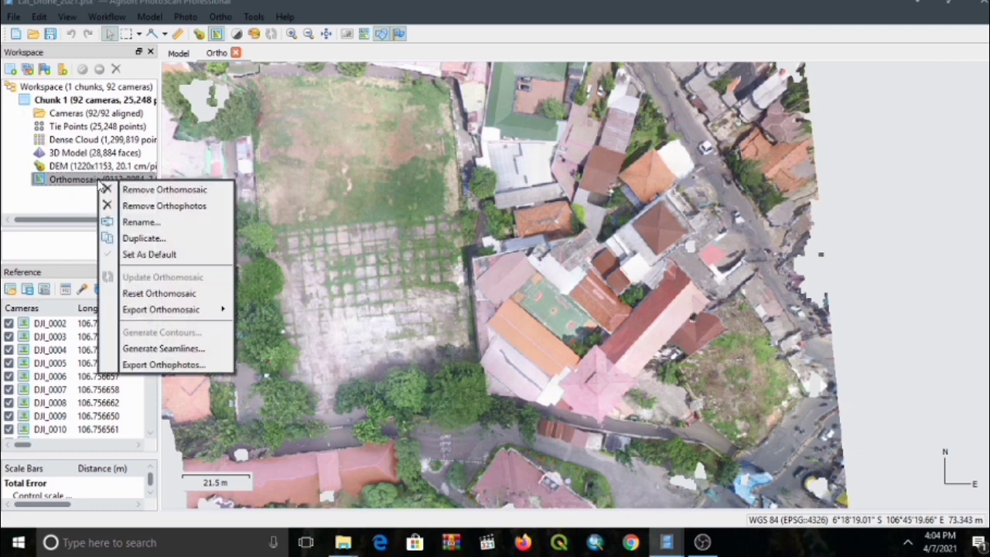
{"action": "mouse_move", "coordinate": [193, 310]}
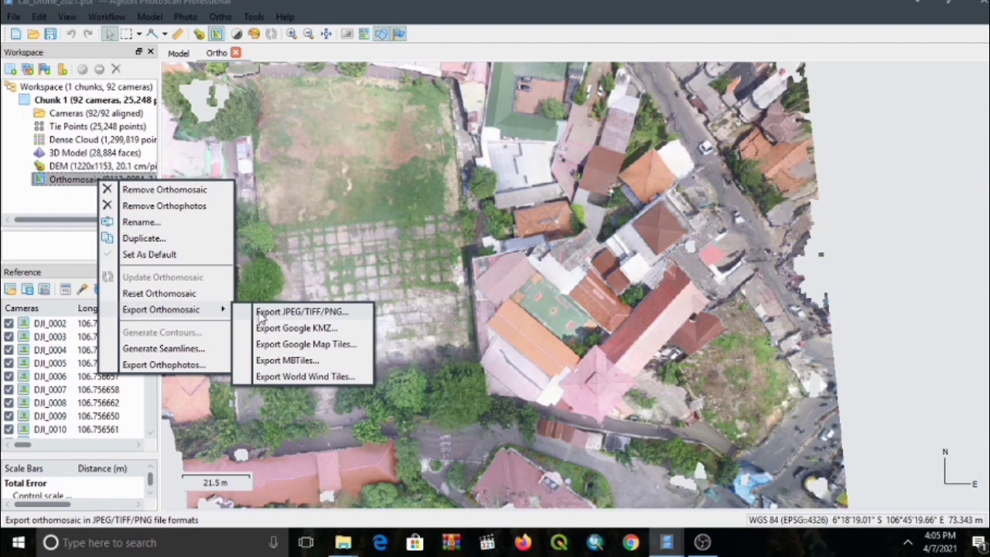
{"action": "left_click", "coordinate": [293, 314]}
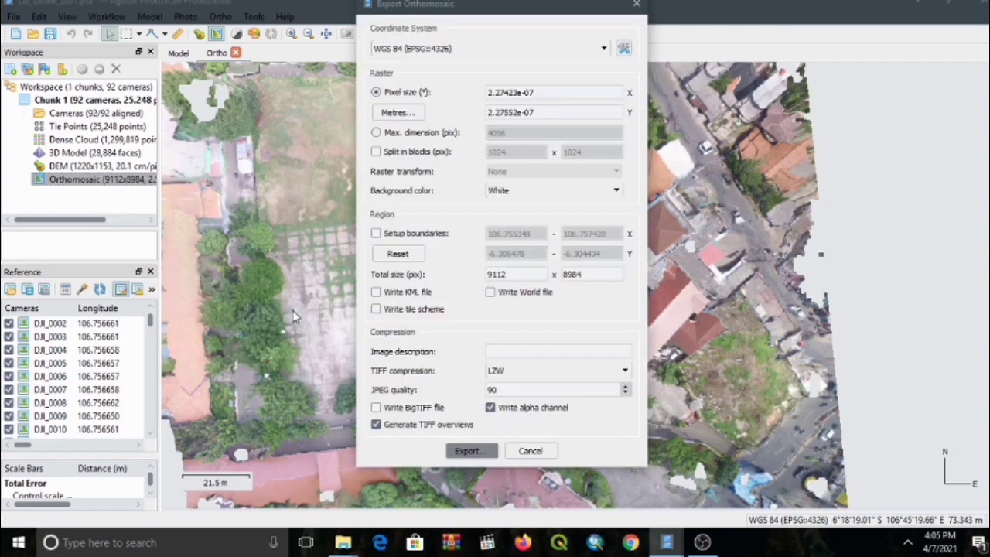
{"action": "left_click", "coordinate": [472, 451]}
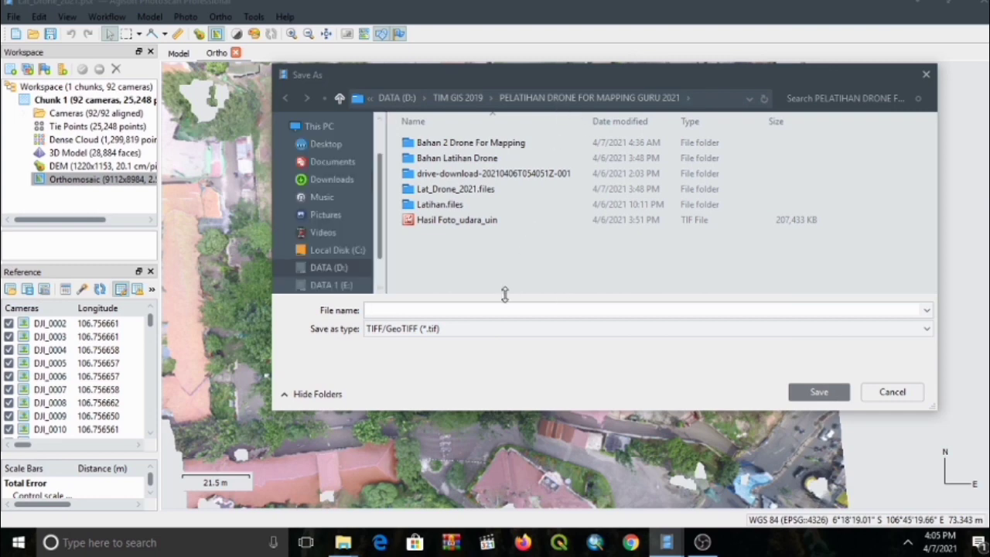
{"action": "type", "text": "foto_uinjkt"}
{"action": "left_click", "coordinate": [386, 309]}
{"action": "type", "text": "udara"}
{"action": "left_click", "coordinate": [817, 392]}
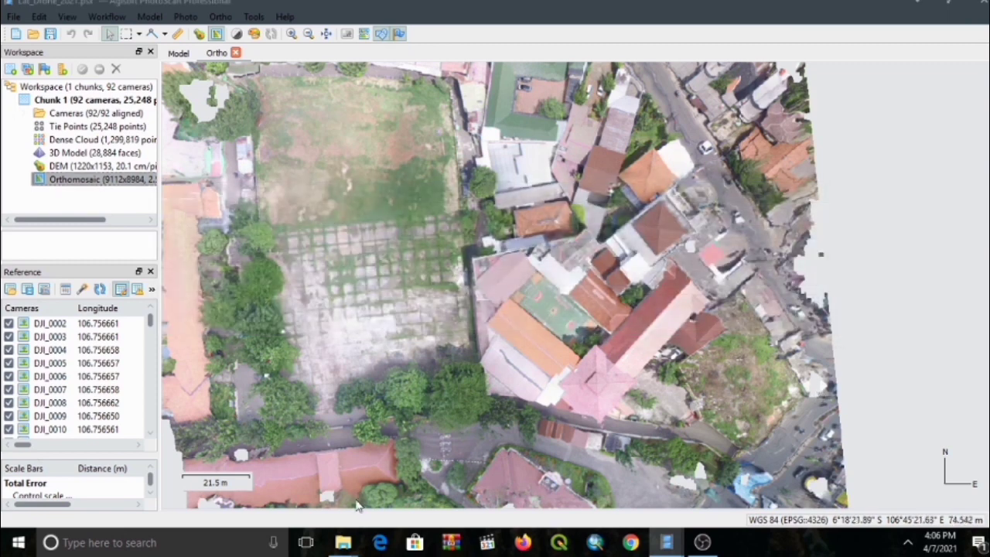
Switch to File Explorer and open the exported fotoudara_uinjkt TIF file with Microsoft Office 2010
{"action": "left_click", "coordinate": [348, 541]}
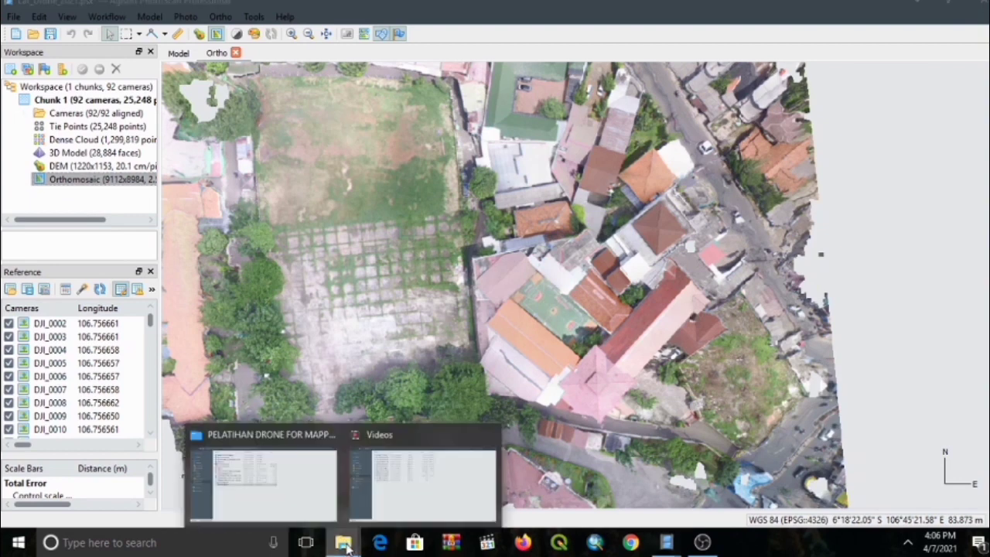
{"action": "left_click", "coordinate": [332, 502]}
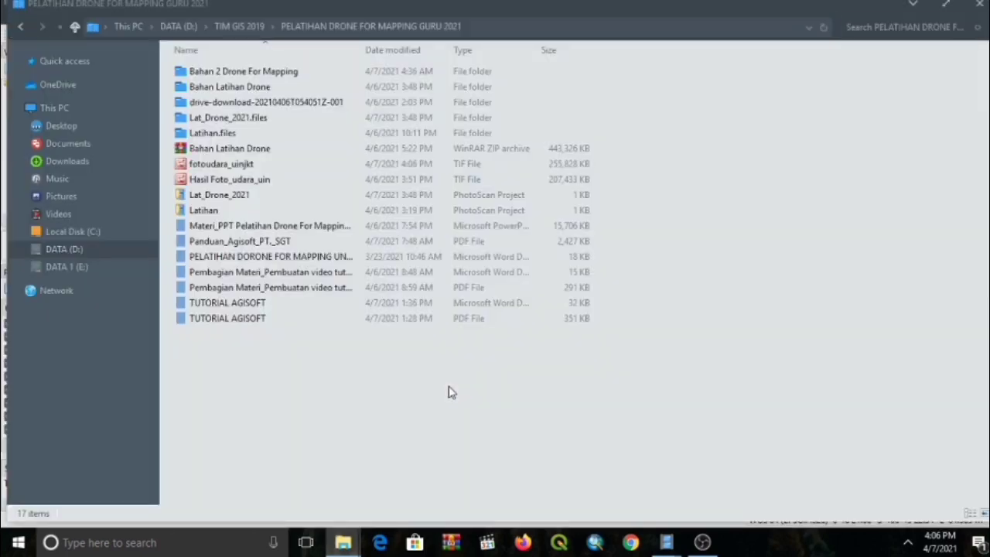
{"action": "left_click", "coordinate": [238, 164]}
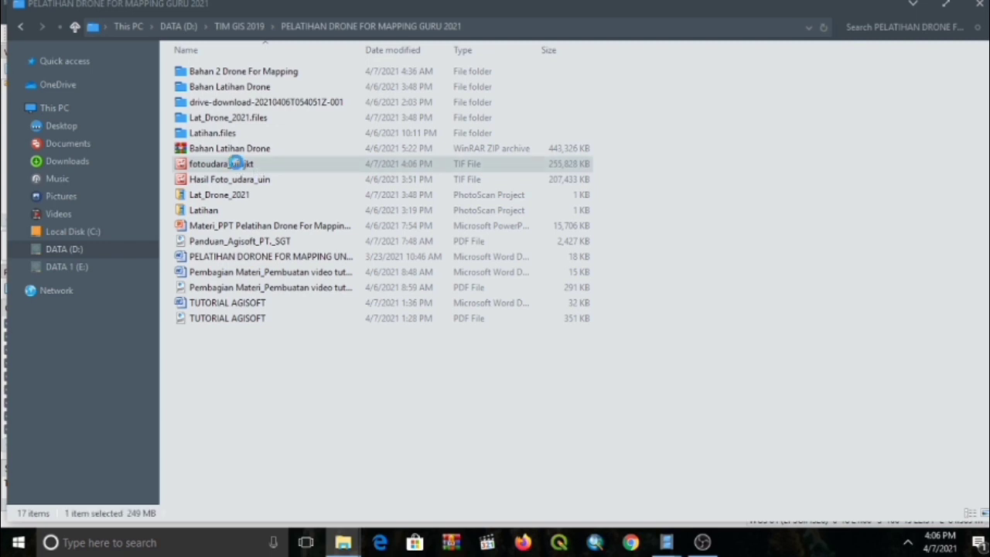
{"action": "double_click", "coordinate": [236, 163]}
{"action": "right_click", "coordinate": [237, 164]}
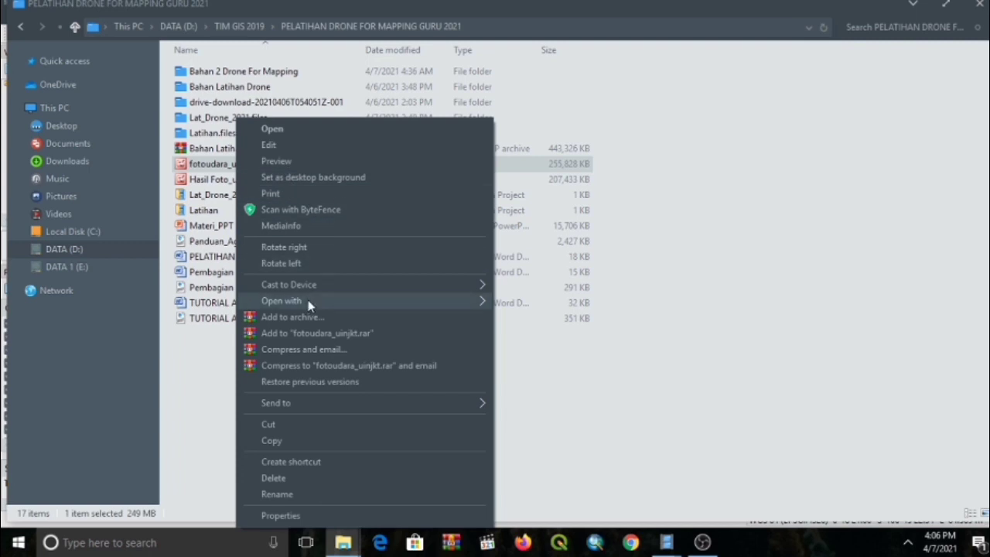
{"action": "mouse_move", "coordinate": [309, 306]}
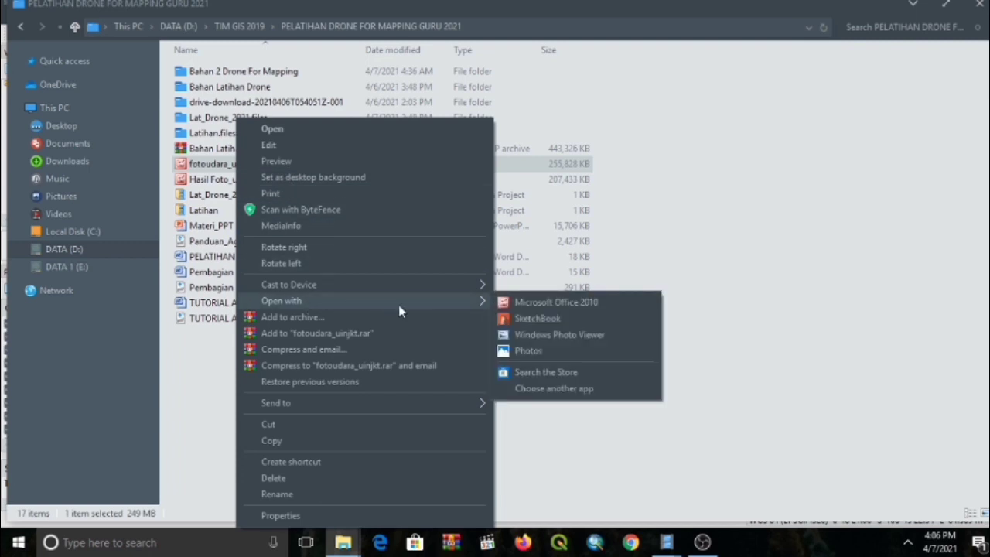
{"action": "left_click", "coordinate": [510, 303]}
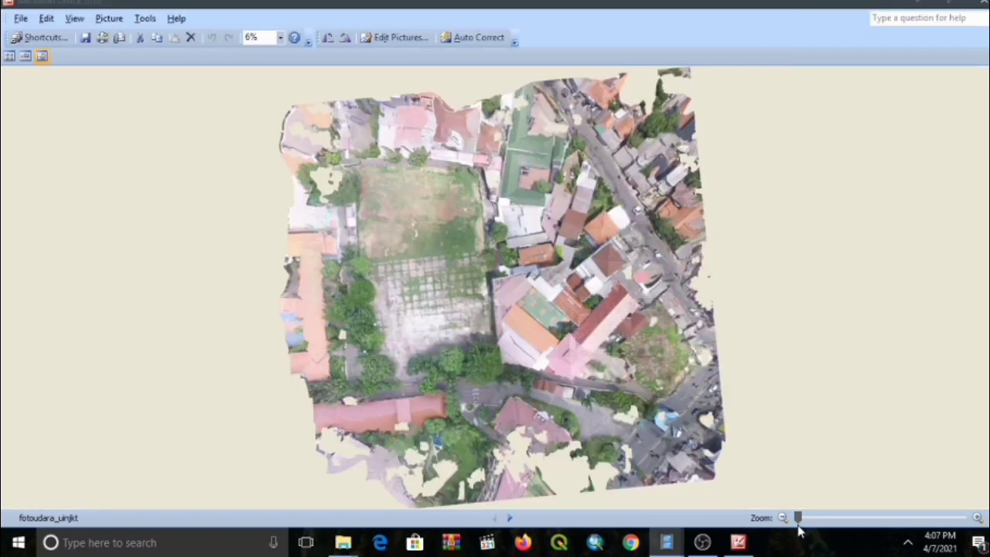
Examine the exported aerial photo at 23% zoom, covering the field, courtyard, trees, rooftops and sports court
{"action": "left_click_drag", "start_coordinate": [798, 517], "coordinate": [823, 516]}
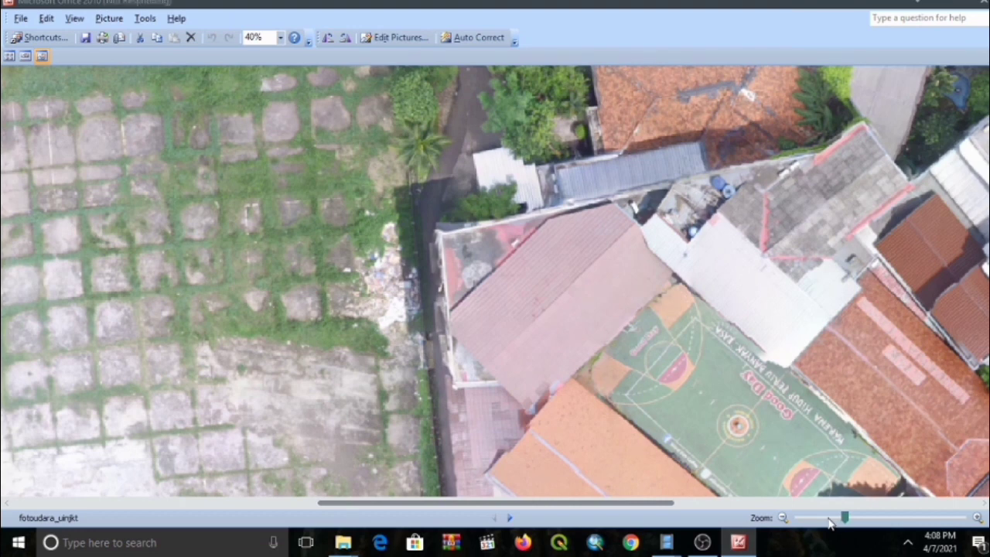
{"action": "left_click_drag", "start_coordinate": [828, 518], "coordinate": [826, 517]}
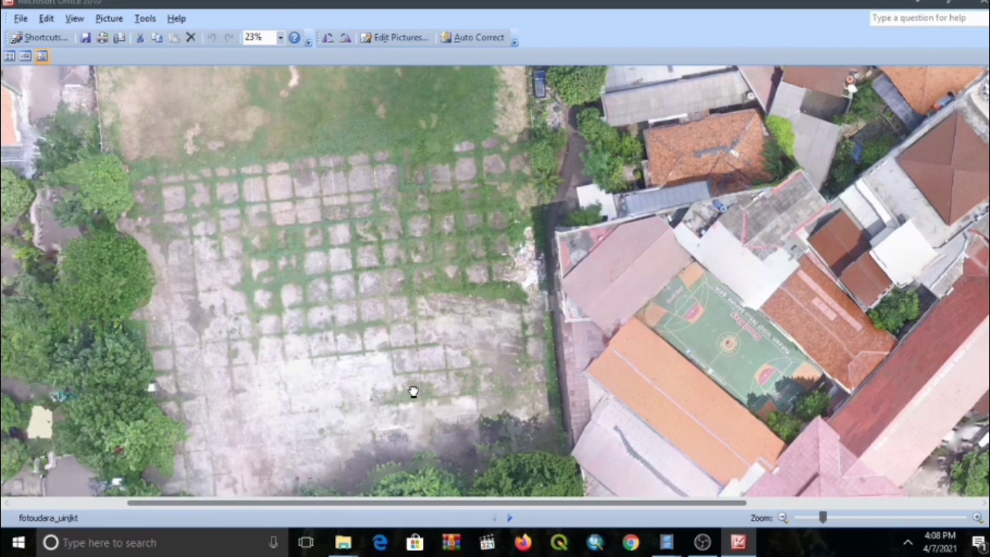
{"action": "left_click_drag", "start_coordinate": [413, 392], "coordinate": [415, 314]}
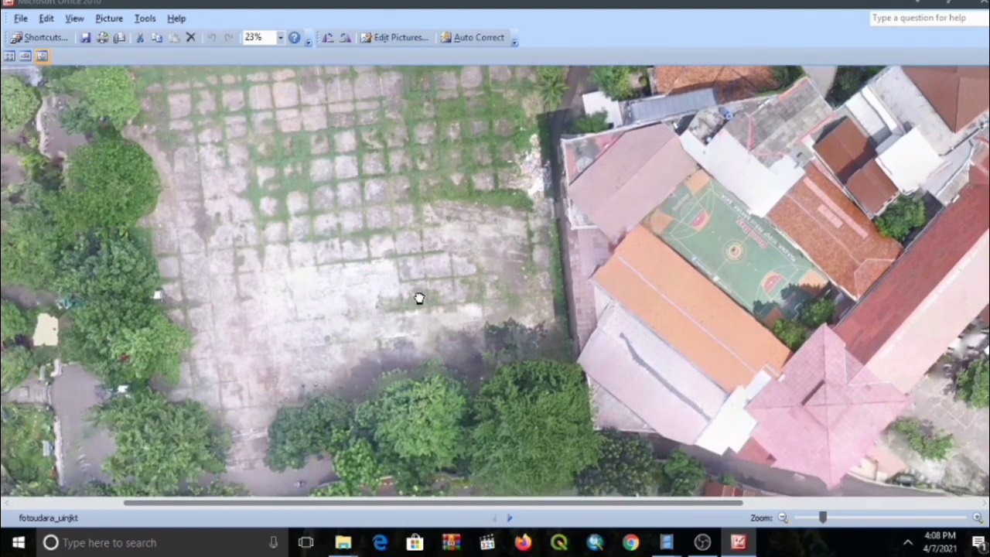
{"action": "left_click_drag", "start_coordinate": [407, 369], "coordinate": [289, 513]}
{"action": "left_click_drag", "start_coordinate": [476, 267], "coordinate": [390, 464]}
{"action": "left_click_drag", "start_coordinate": [510, 302], "coordinate": [717, 470]}
{"action": "left_click_drag", "start_coordinate": [572, 204], "coordinate": [573, 333]}
{"action": "left_click_drag", "start_coordinate": [457, 272], "coordinate": [487, 170]}
{"action": "left_click_drag", "start_coordinate": [477, 279], "coordinate": [477, 254]}
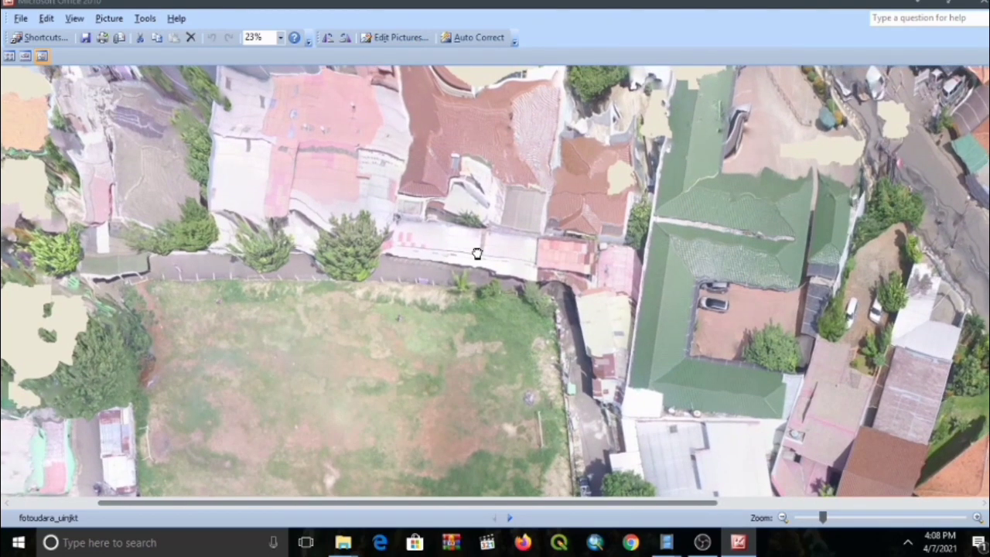
{"action": "left_click_drag", "start_coordinate": [469, 314], "coordinate": [454, 227]}
{"action": "left_click_drag", "start_coordinate": [432, 319], "coordinate": [471, 175]}
{"action": "left_click_drag", "start_coordinate": [380, 298], "coordinate": [434, 152]}
{"action": "left_click_drag", "start_coordinate": [314, 278], "coordinate": [306, 152]}
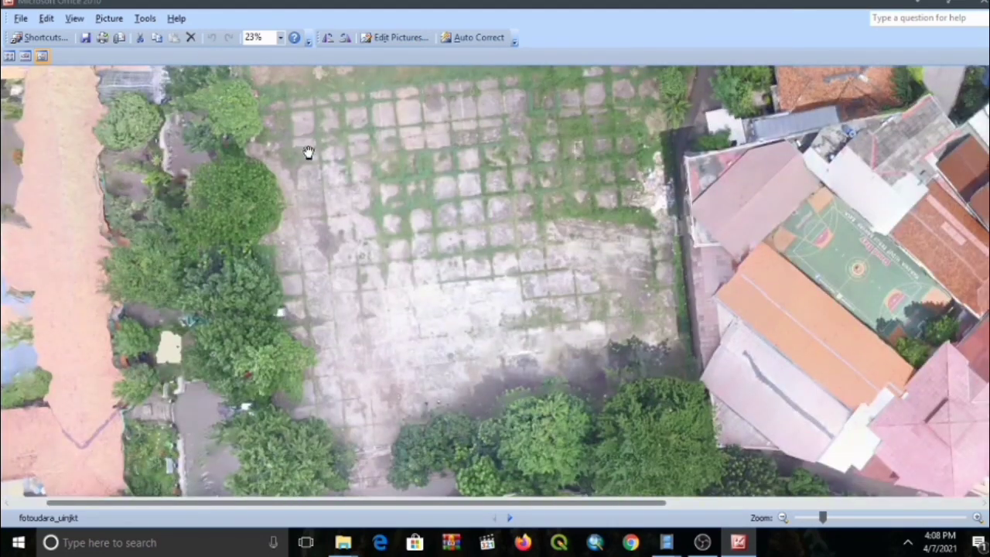
{"action": "left_click_drag", "start_coordinate": [361, 432], "coordinate": [367, 300]}
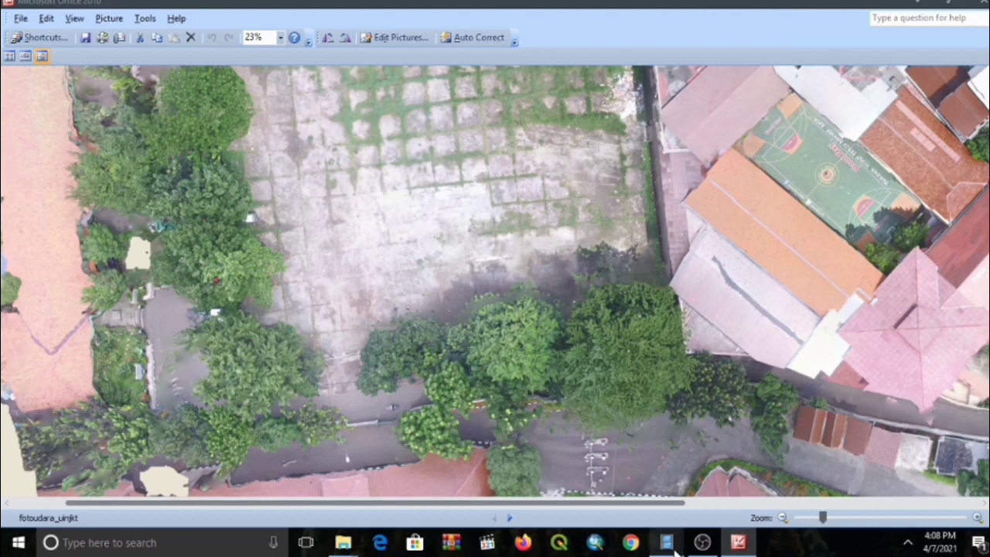
Switch back to Agisoft PhotoScan and view the orthomosaic around the field and buildings
{"action": "mouse_move", "coordinate": [666, 542]}
{"action": "left_click", "coordinate": [756, 488]}
{"action": "left_click_drag", "start_coordinate": [519, 275], "coordinate": [541, 272]}
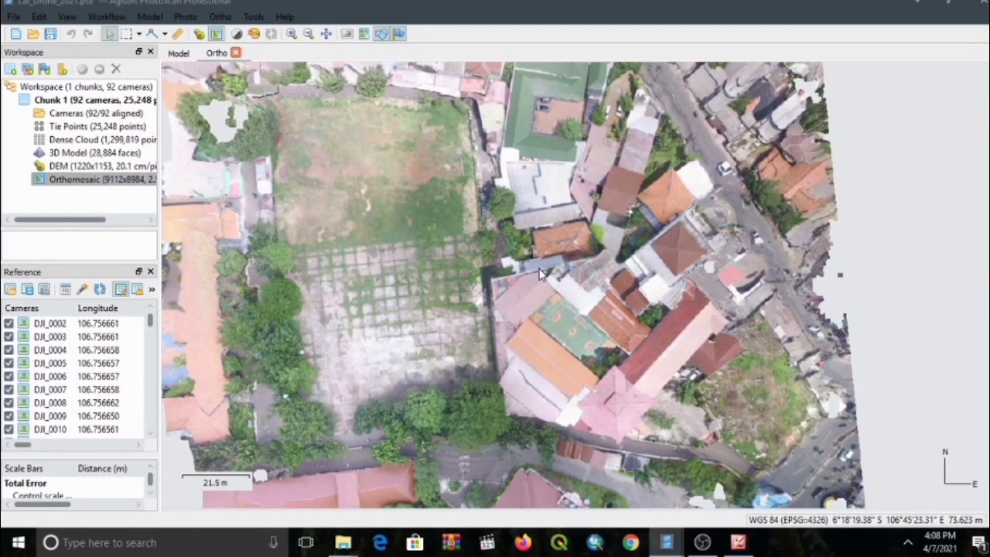